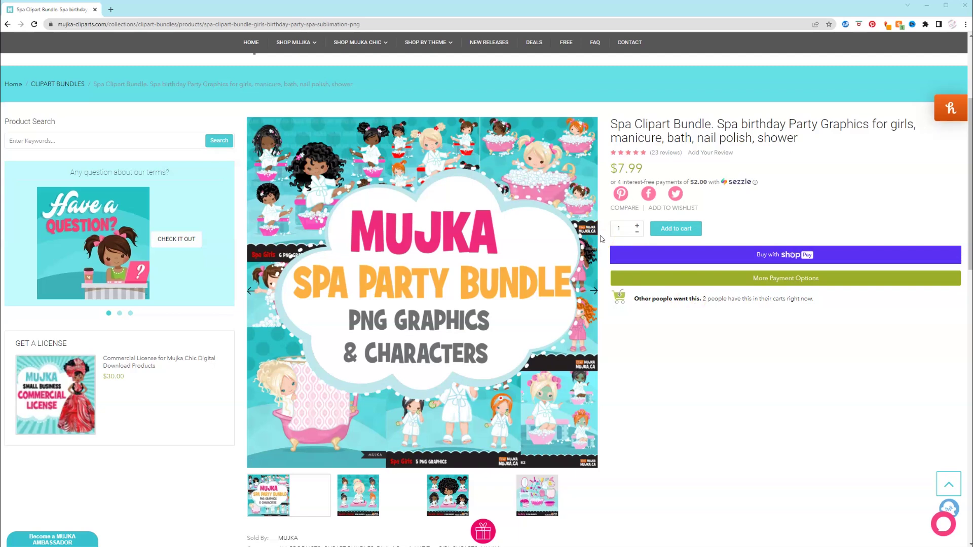
Step: Look through the preview images of the Spa Clipart Bundle product to examine the included graphics
left_click(599, 294)
left_click(594, 298)
left_click(593, 296)
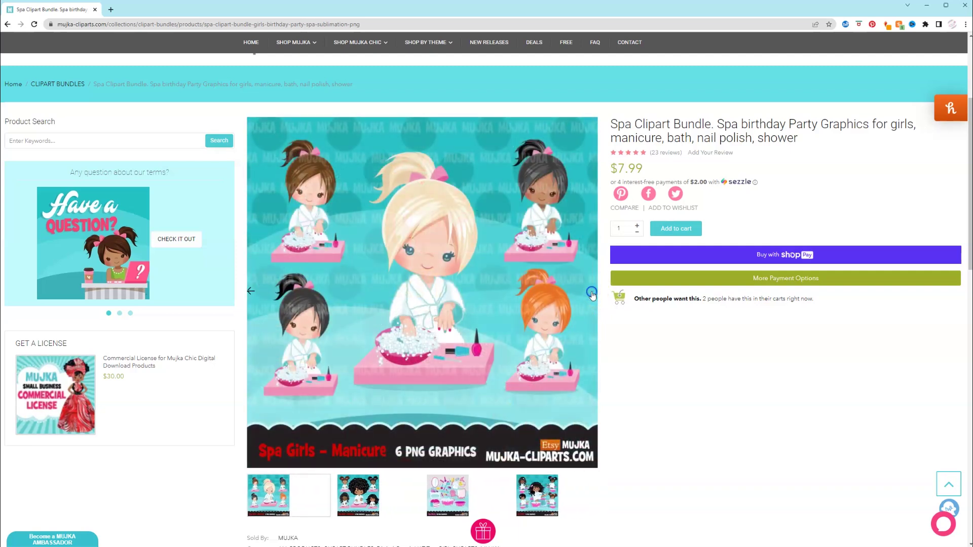
left_click(592, 295)
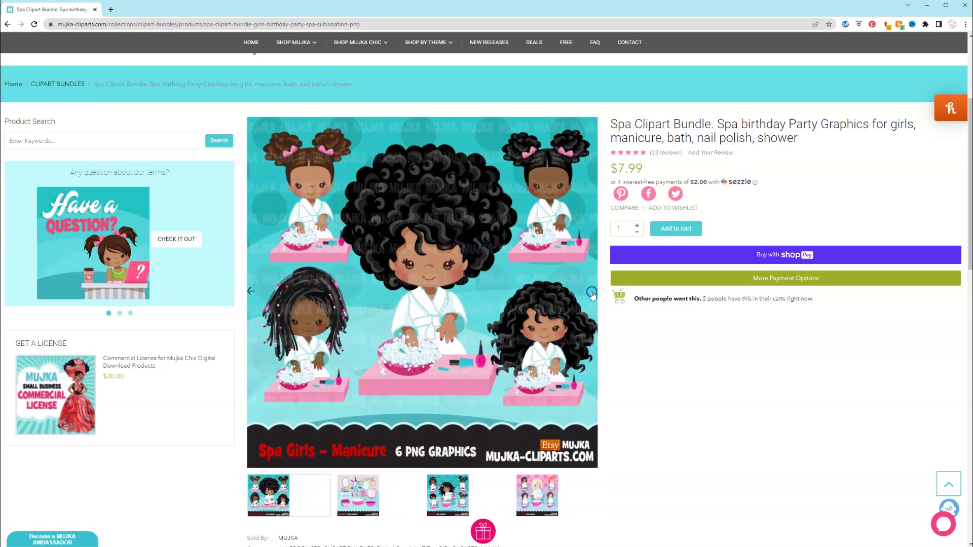
left_click(592, 295)
left_click(592, 295)
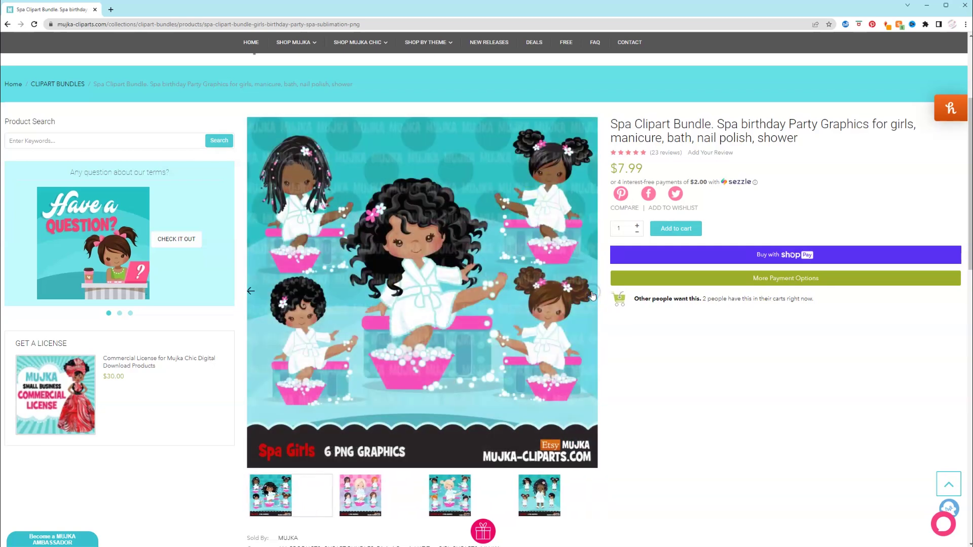
left_click(592, 295)
left_click(592, 295)
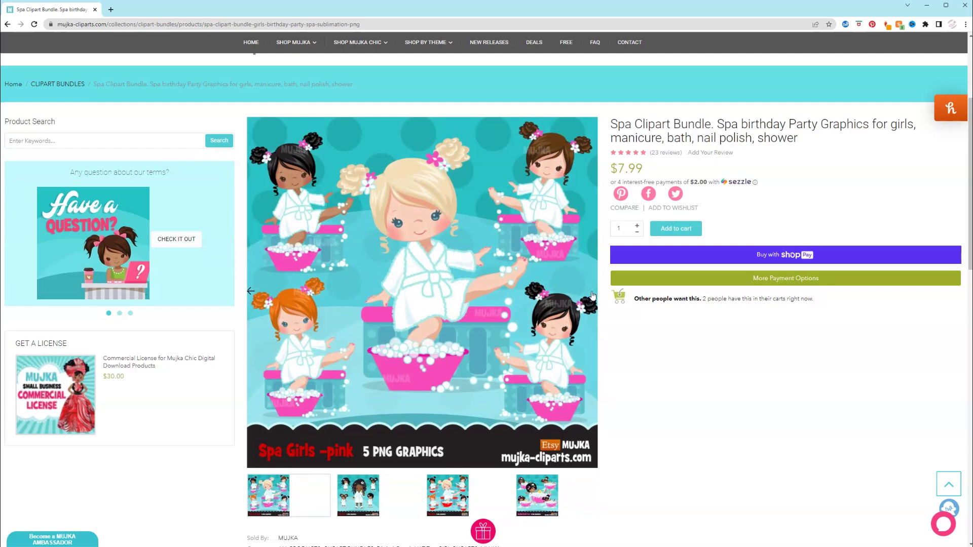
left_click(592, 295)
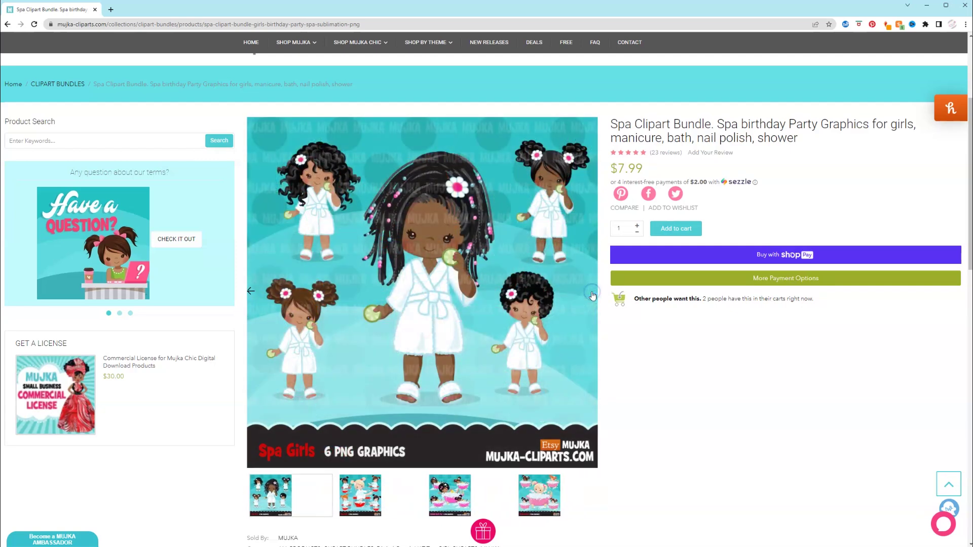
left_click(592, 295)
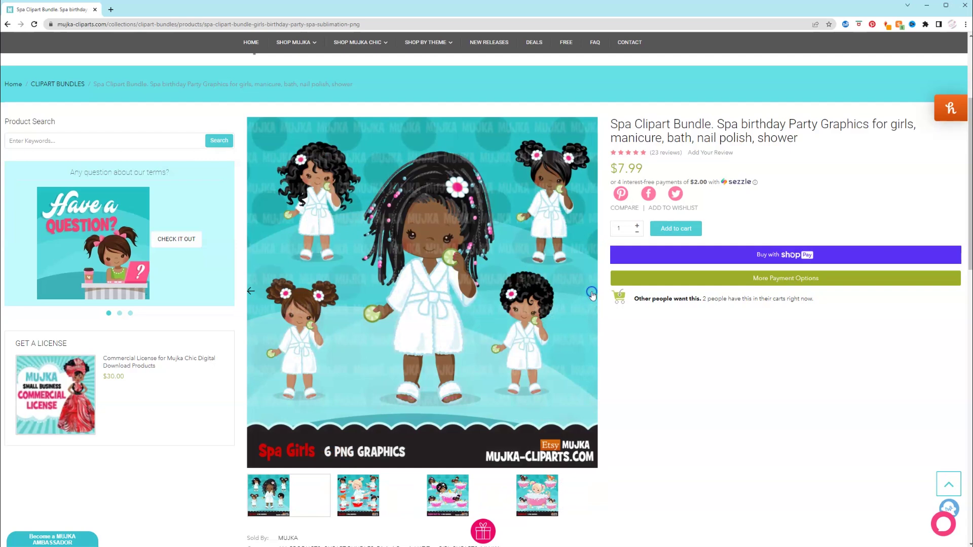
left_click(592, 295)
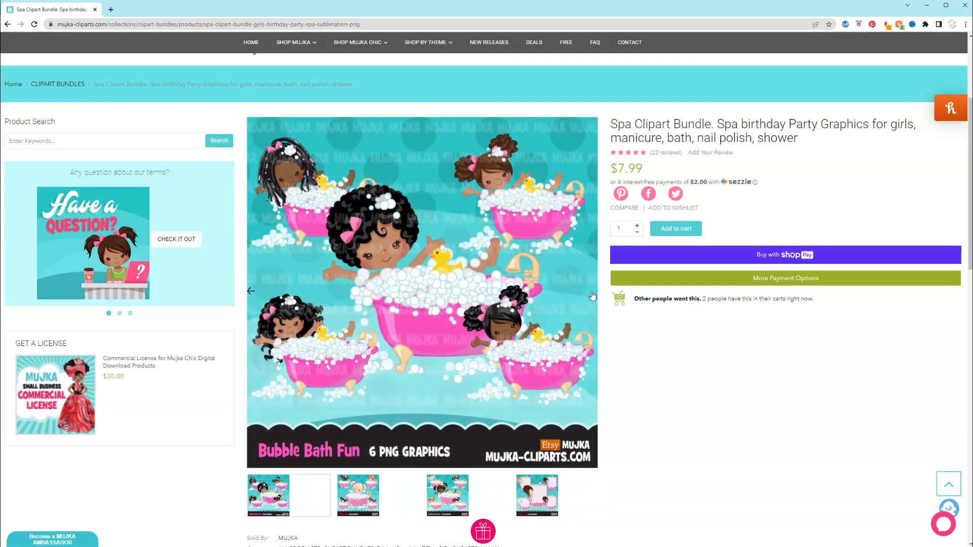
left_click(592, 295)
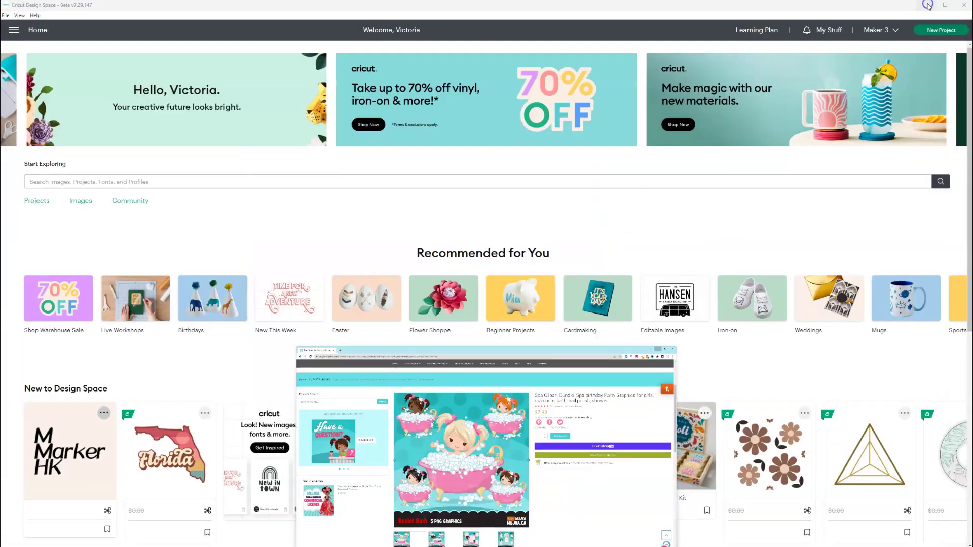
Step: Switch to Cricut Design Space and start a new project with a blank canvas
left_click(927, 6)
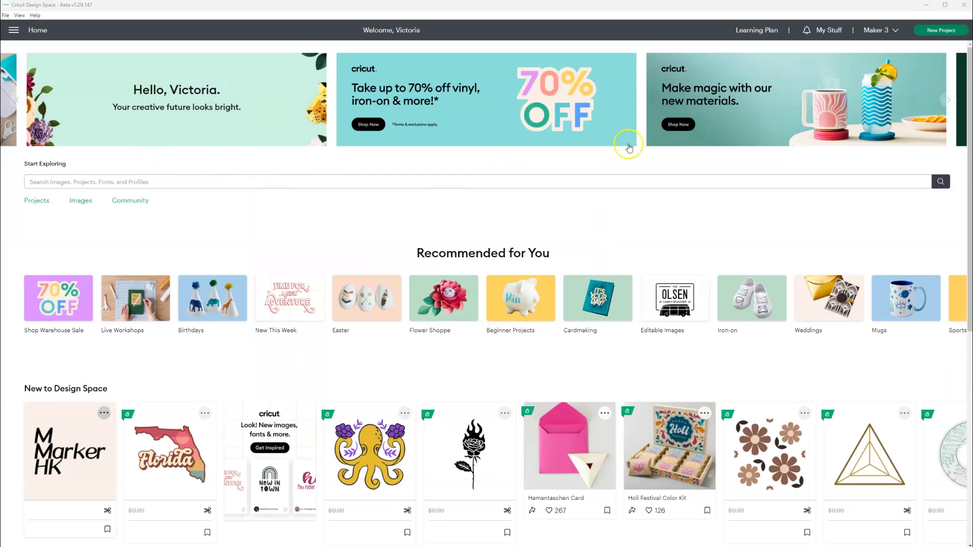
left_click(946, 31)
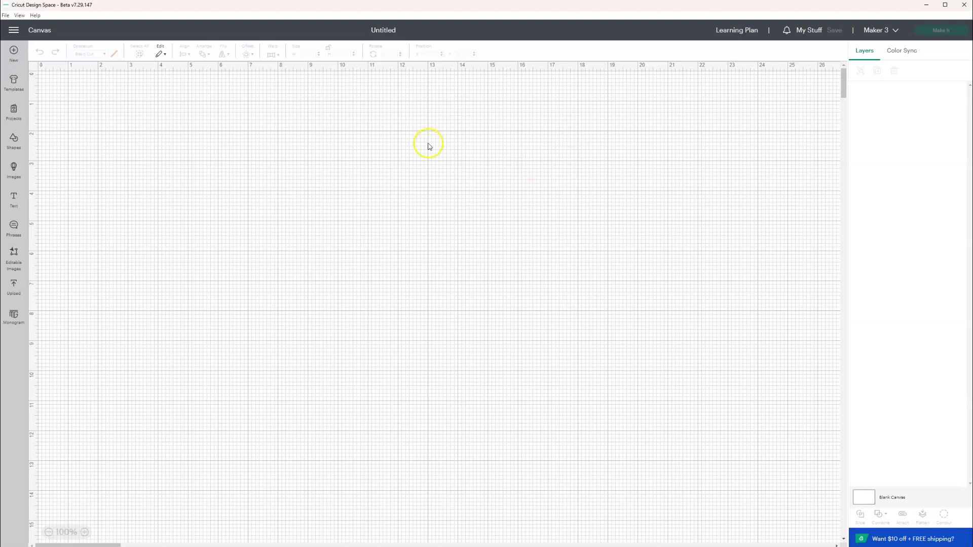
left_click(14, 288)
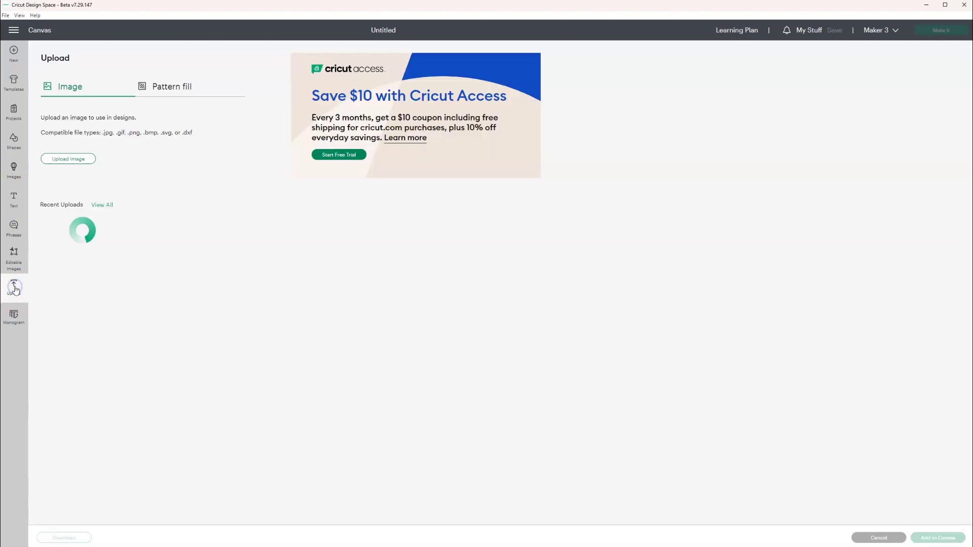
left_click(67, 159)
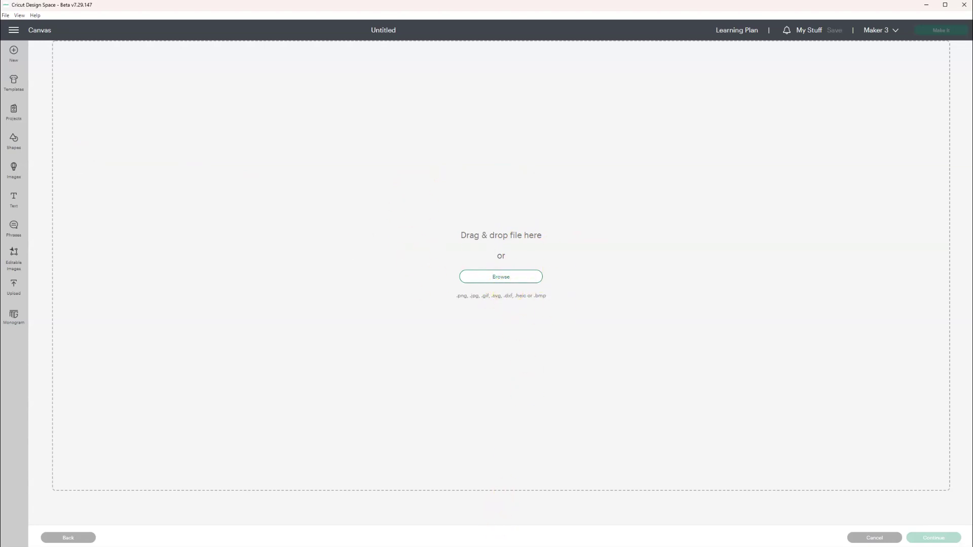
left_click(511, 522)
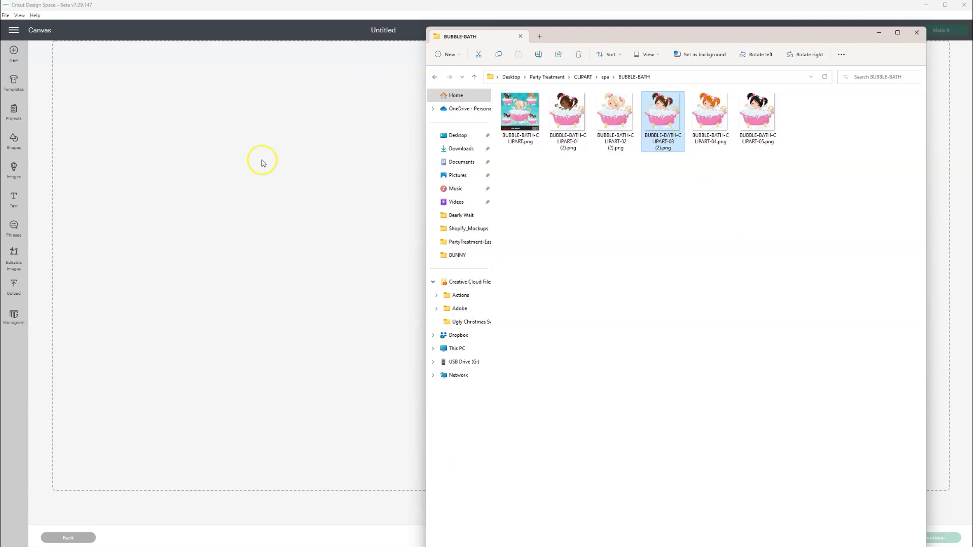
left_click(879, 33)
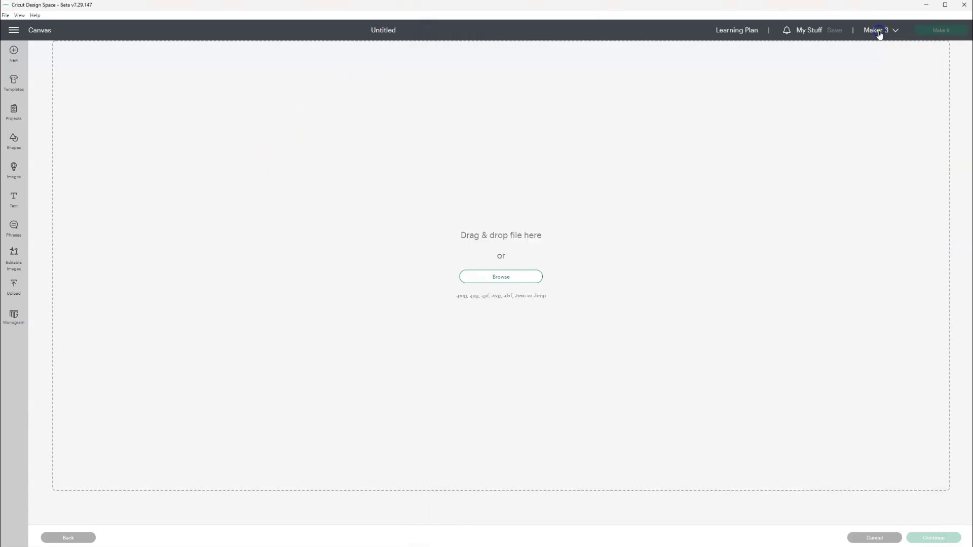
left_click(871, 537)
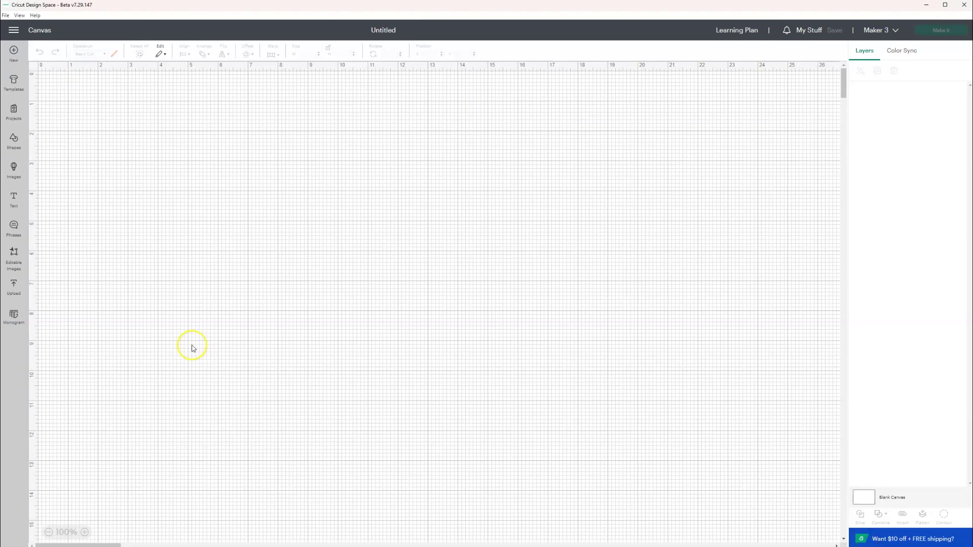
Step: Add the uploaded bubble bath girl and lipstick images from the recent uploads to the canvas
left_click(16, 291)
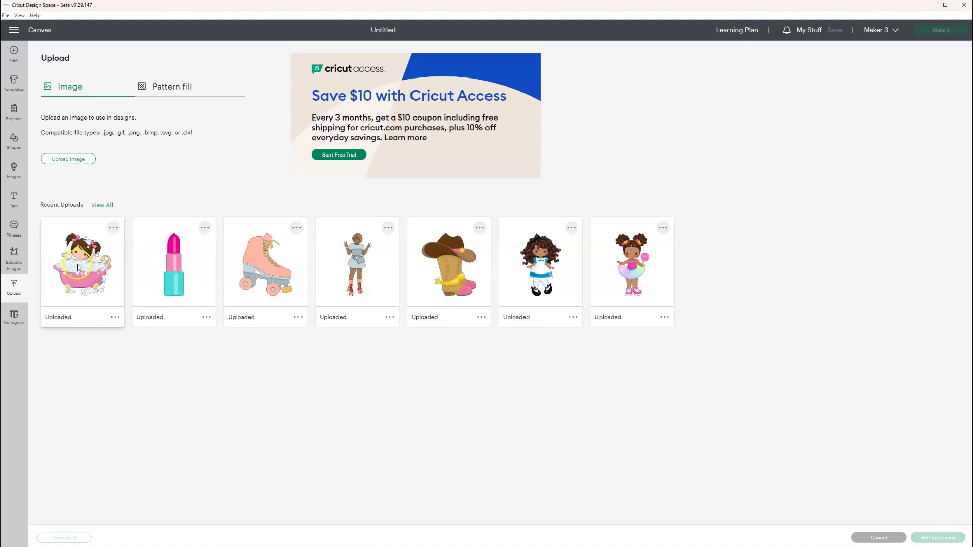
left_click(86, 282)
left_click(178, 271)
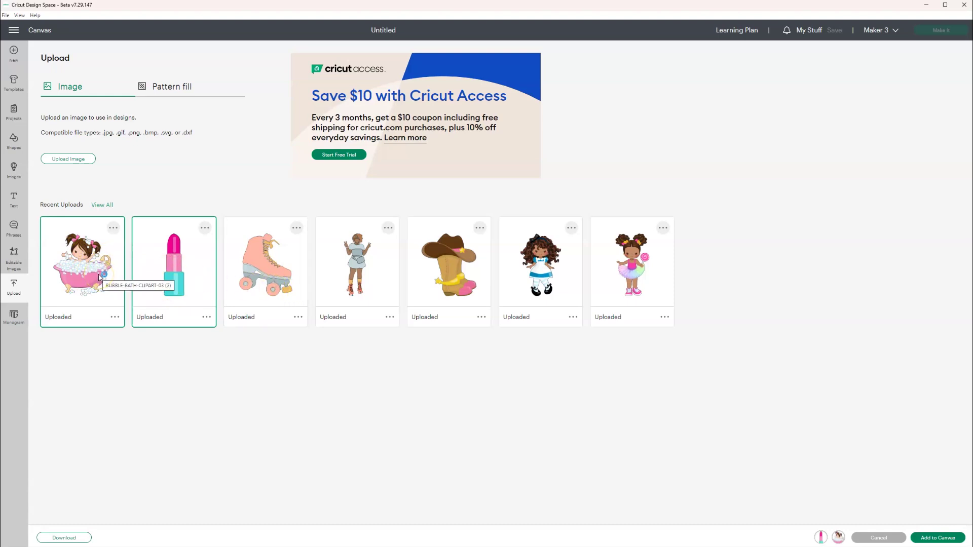
left_click(469, 325)
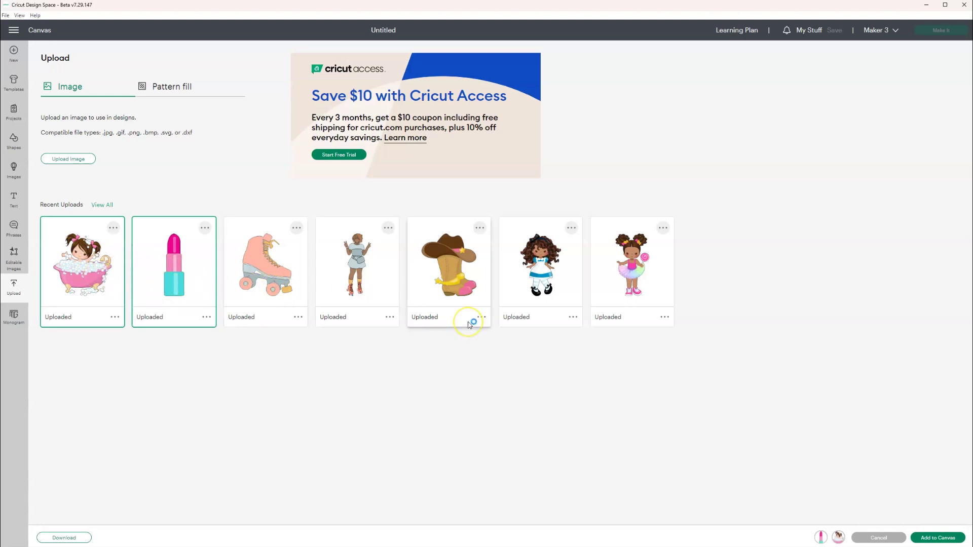
left_click(933, 538)
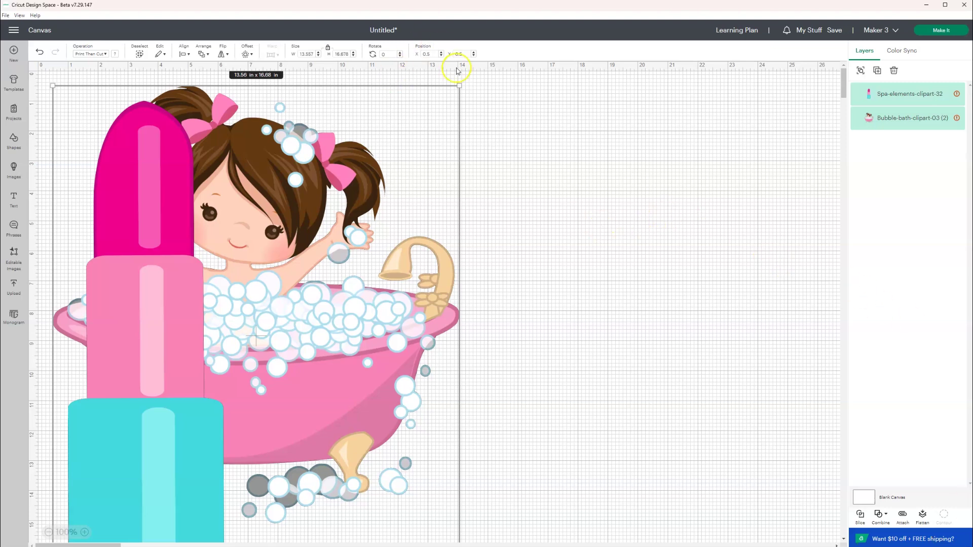
Step: Shrink both images together to about 4.71 by 5.79 in and move them near the middle of the canvas
left_click_drag(457, 87, 195, 436)
left_click_drag(127, 446, 474, 129)
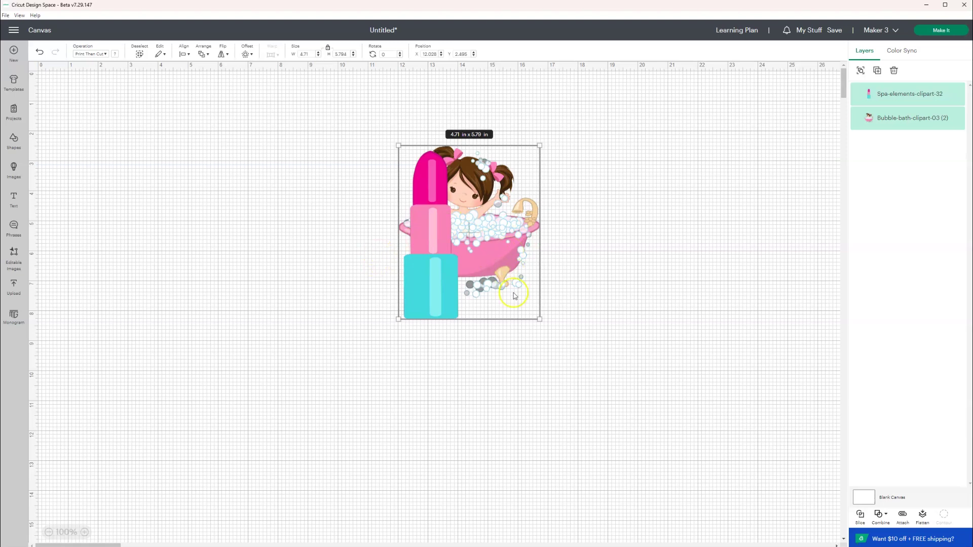
left_click(684, 354)
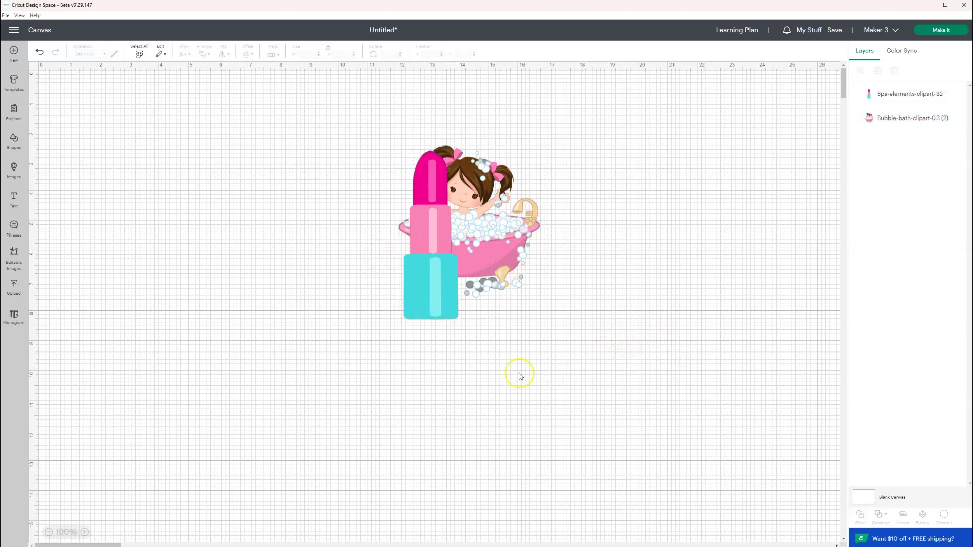
Step: Separate the two images, placing the lipstick at about X 6.3, Y 2.6 and the bubble bath girl at about X 15.1, Y 3.2
left_click_drag(435, 283, 264, 280)
left_click_drag(505, 255, 559, 264)
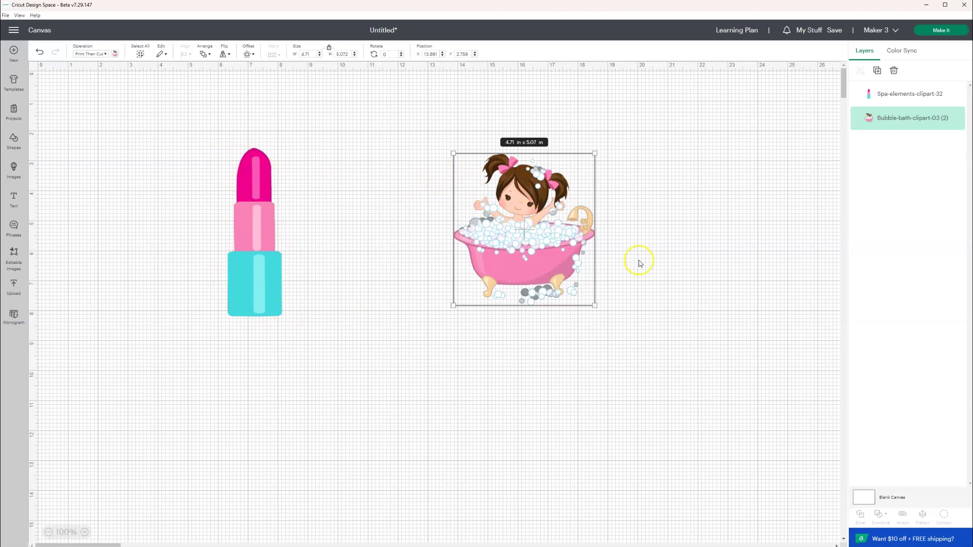
left_click(626, 215)
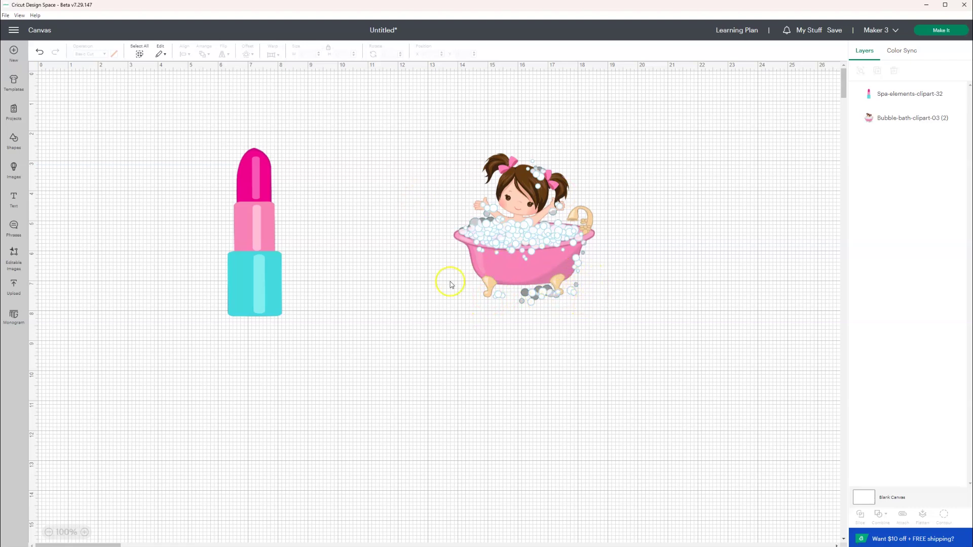
left_click_drag(559, 264, 595, 276)
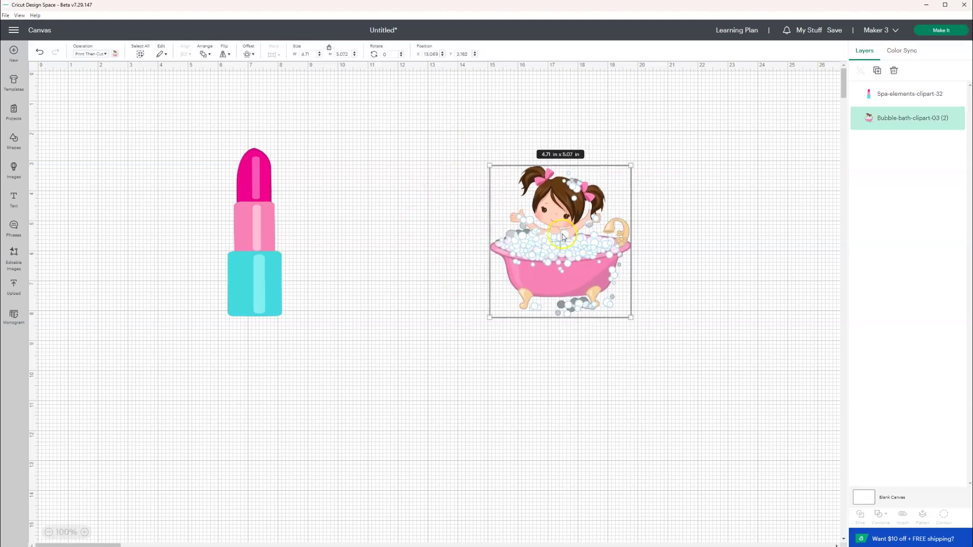
Step: Create an offset of the lipstick with a distance of 0 in and rounded corners
left_click(254, 169)
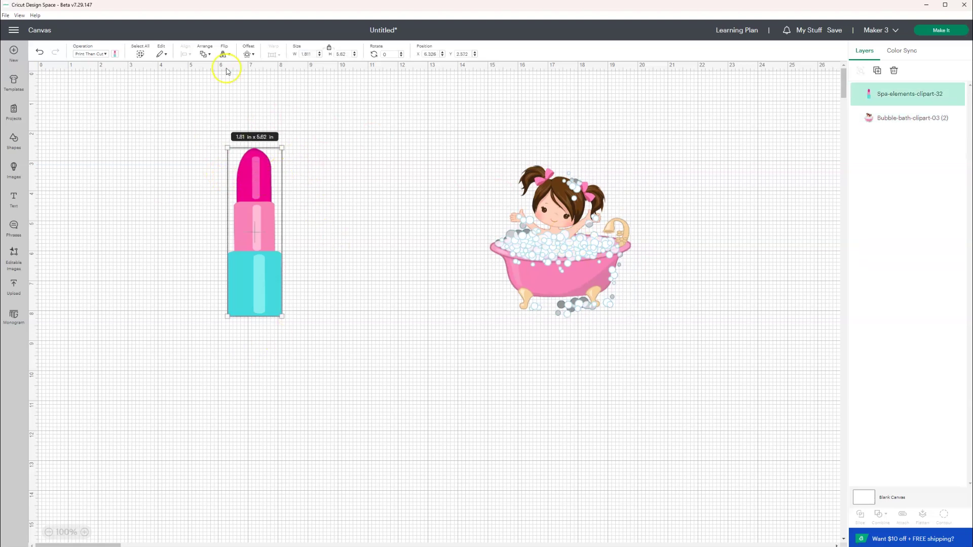
left_click(249, 55)
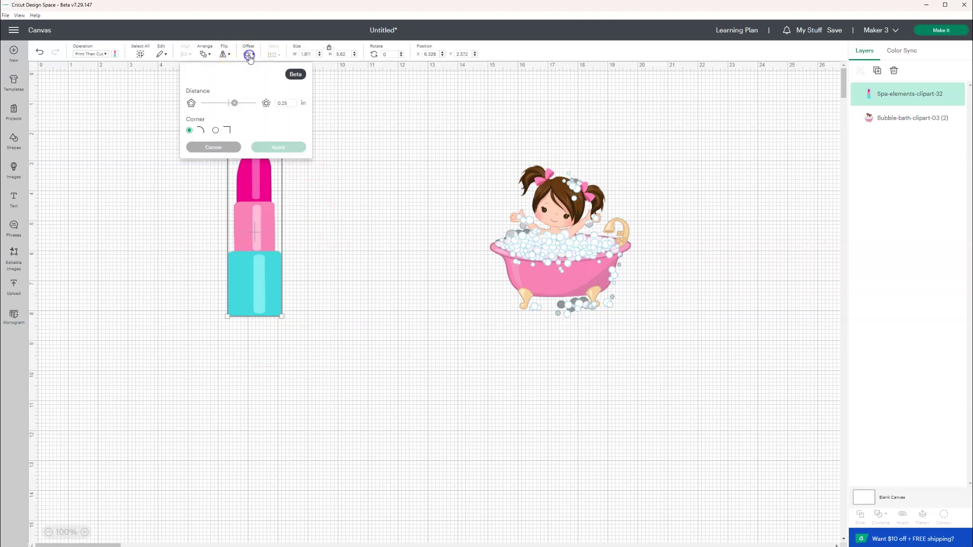
left_click(234, 102)
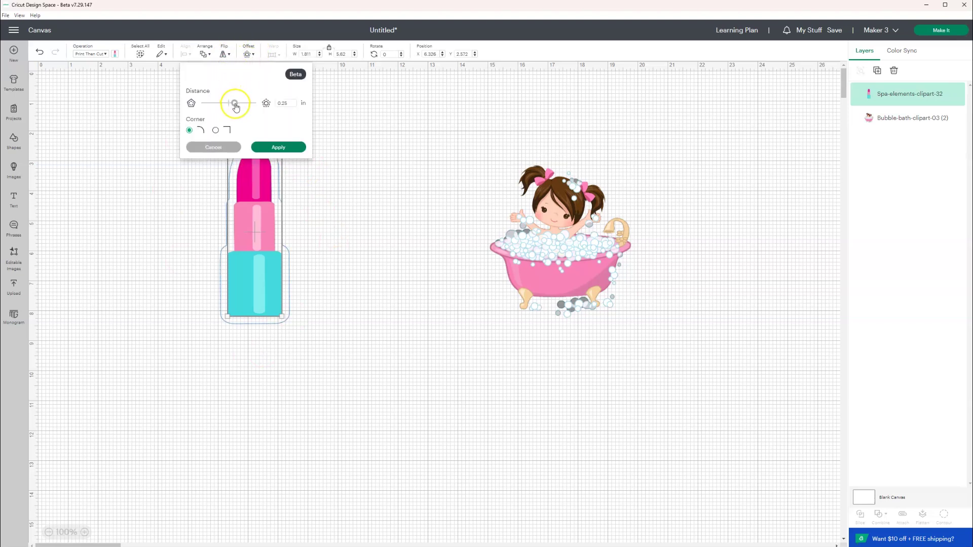
left_click_drag(234, 106, 228, 104)
left_click(258, 124)
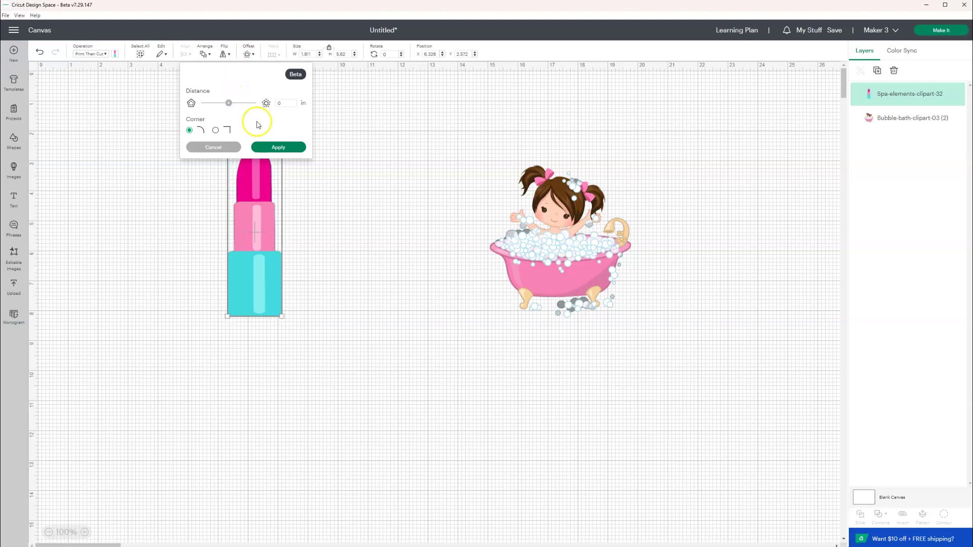
left_click(281, 146)
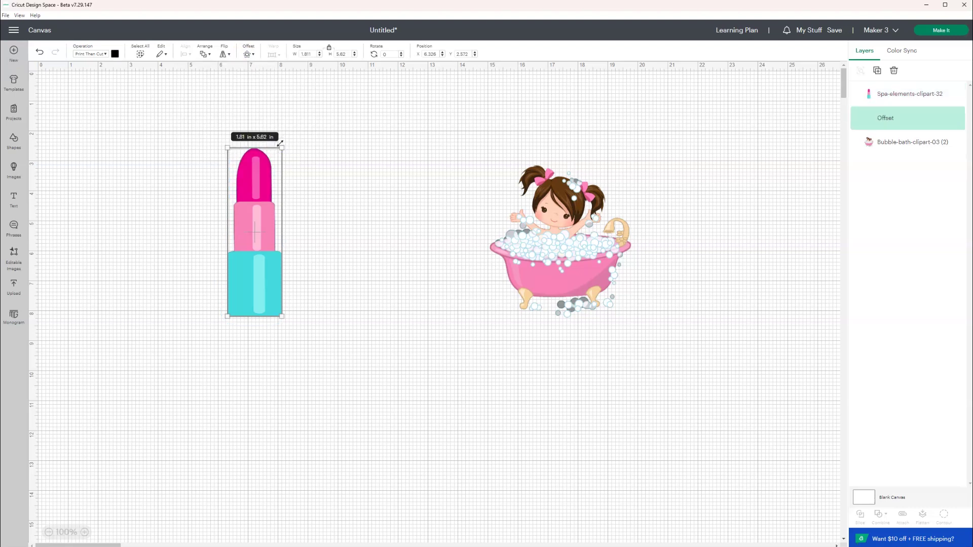
Step: Move the lipstick image off its black offset and place the offset beside it at about X 7.7, Y 3.8
left_click_drag(253, 194, 228, 169)
left_click_drag(326, 259, 308, 229)
mouse_move(215, 195)
left_mouse_down()
mouse_move(213, 203)
mouse_move(205, 188)
left_mouse_up()
mouse_move(318, 222)
left_mouse_down()
mouse_move(313, 254)
mouse_move(321, 239)
mouse_move(311, 231)
mouse_move(325, 250)
mouse_move(311, 233)
left_mouse_up()
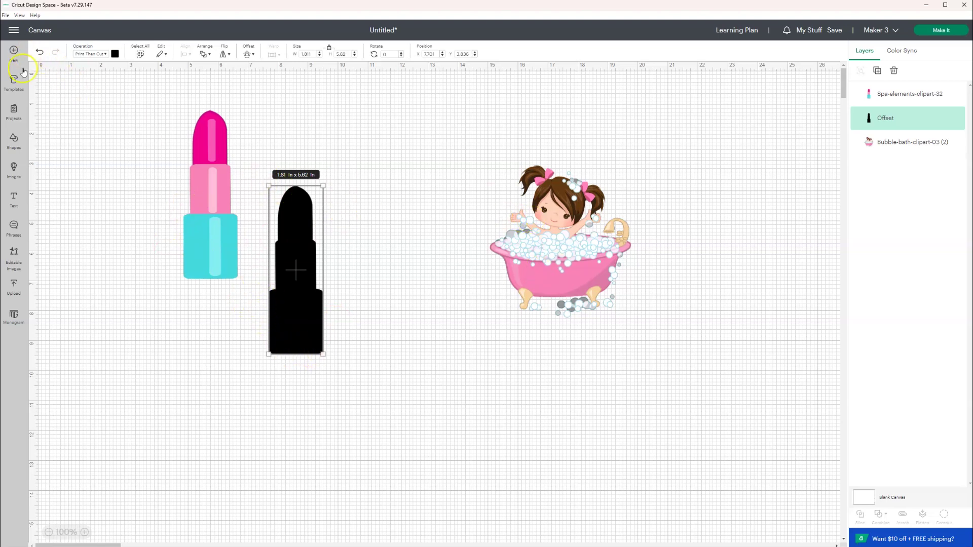
Step: Insert a rounded square, narrow it and position it overlapping the left side of the black lipstick offset's base
left_click(13, 139)
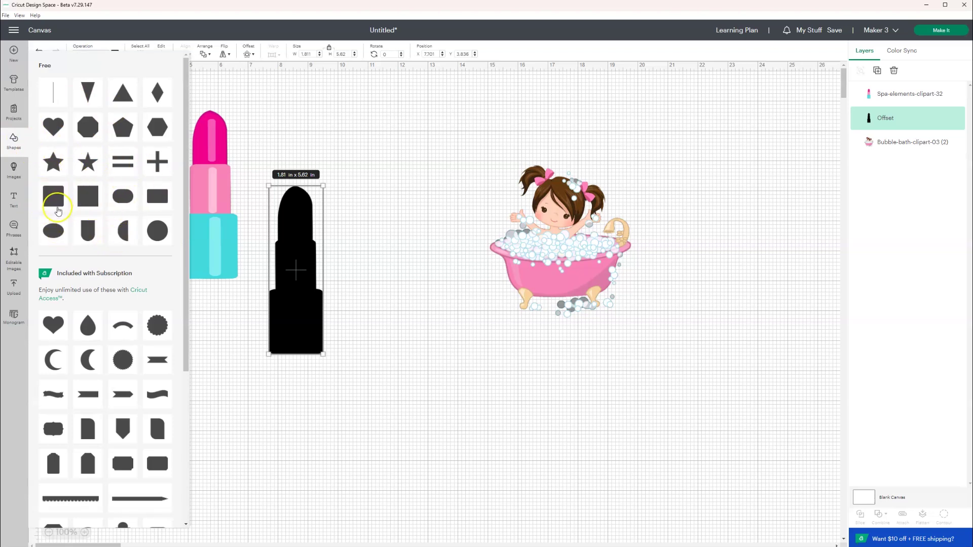
left_click(51, 200)
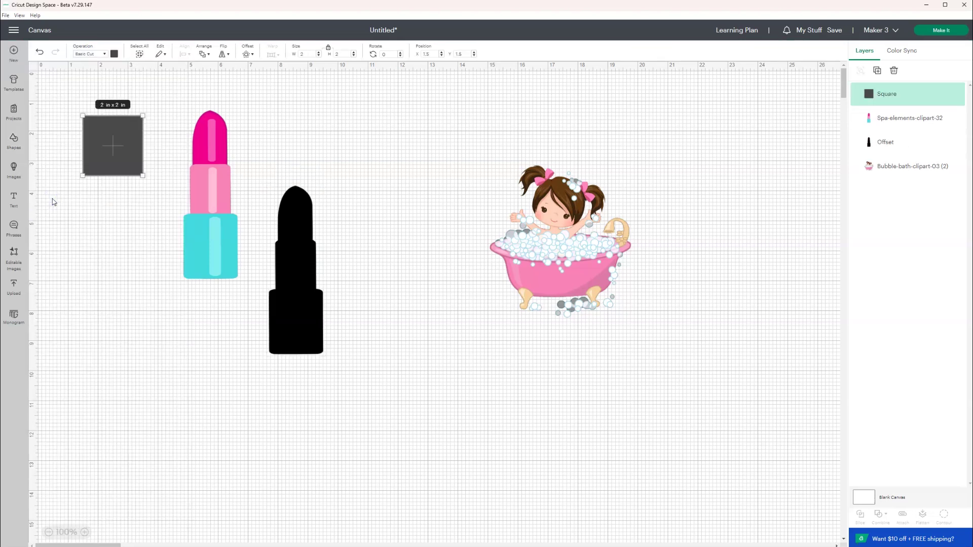
left_click_drag(102, 168, 263, 344)
left_click(269, 391)
left_click(236, 375)
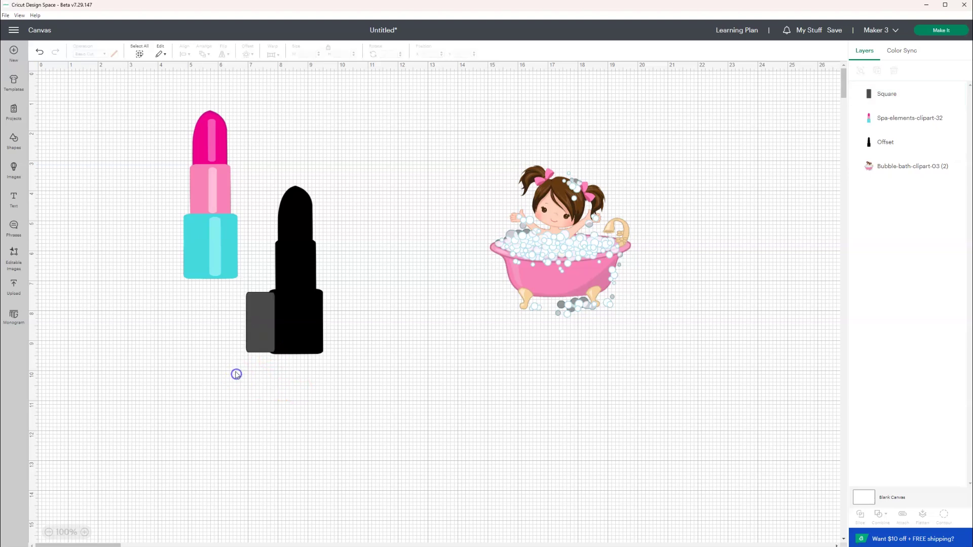
Step: Move the lipstick image onto the right part of the black offset and bring it to the front
left_click_drag(206, 180, 321, 253)
right_click(328, 235)
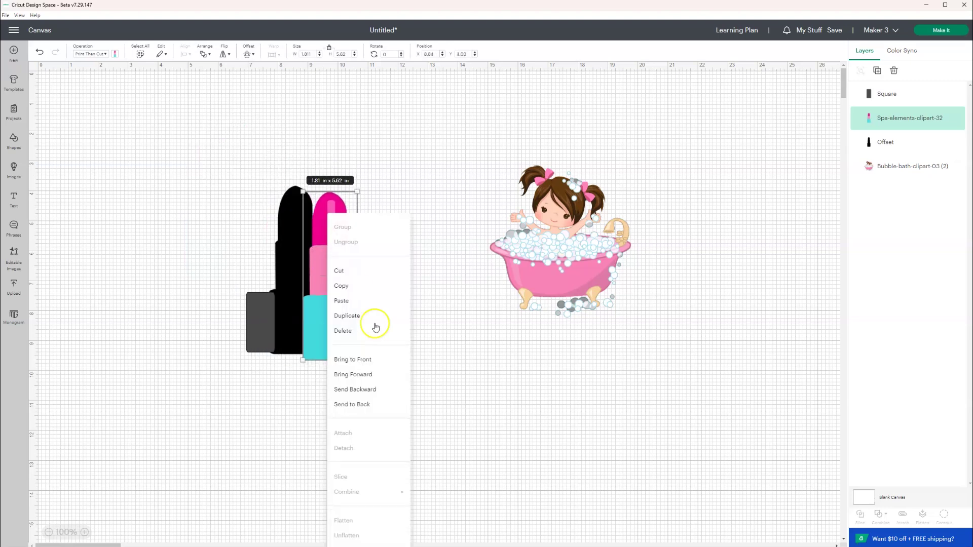
left_click(373, 361)
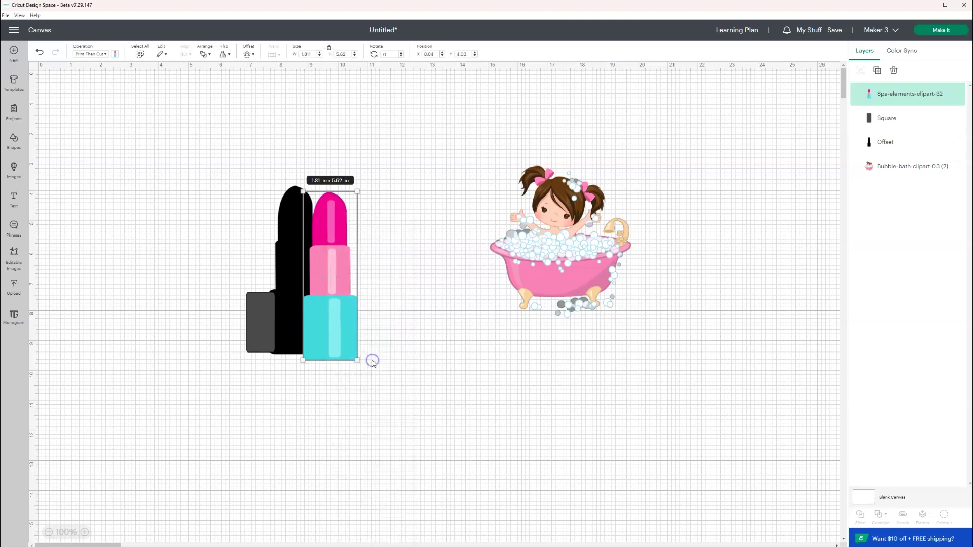
Step: Move the lipstick image clear of the black shapes and weld the rounded square and offset into one shape
left_click_drag(322, 324, 194, 269)
left_click(357, 378)
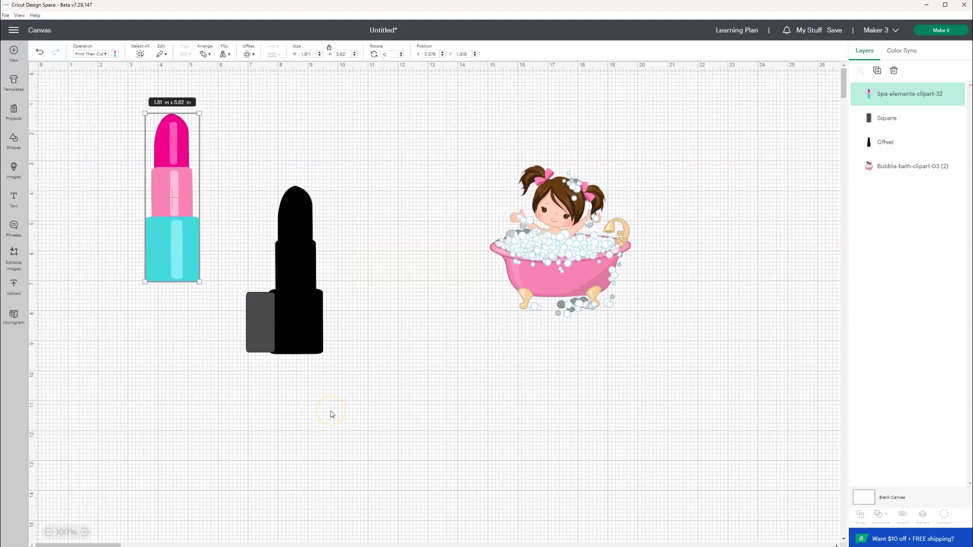
left_click_drag(337, 416, 234, 313)
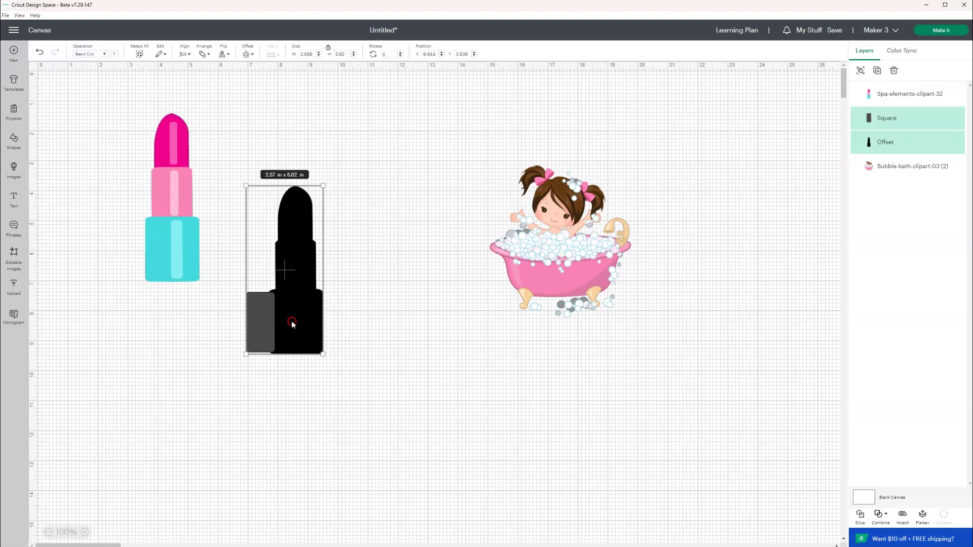
right_click(292, 325)
mouse_move(349, 306)
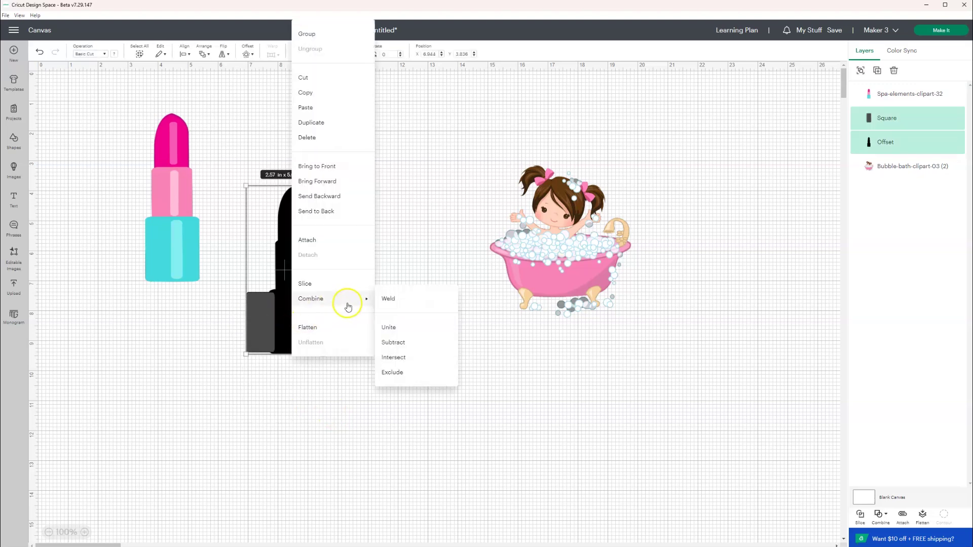
left_click(389, 300)
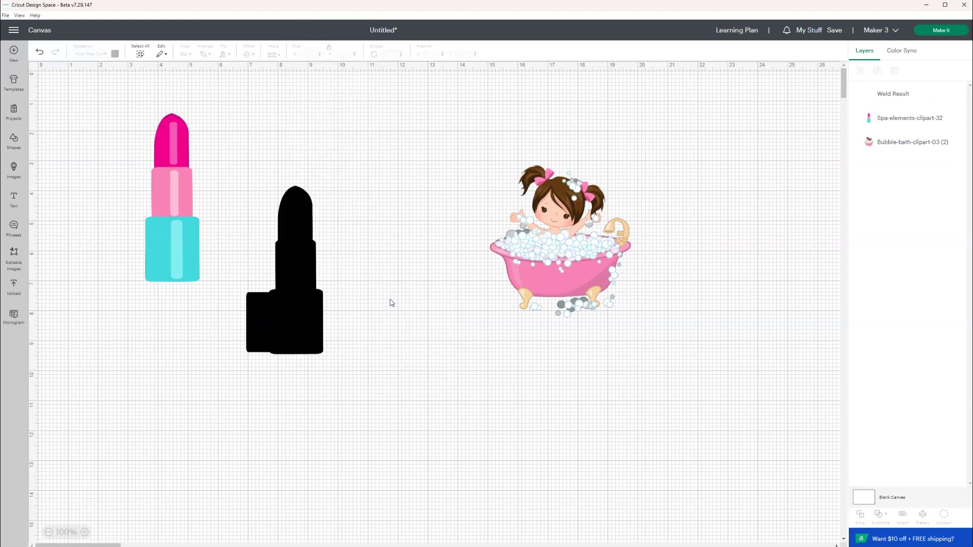
Step: Place the welded shape at about X 7.6, Y 4.1, then bring the lipstick image to the front and align it over the shape's lipstick part
left_click_drag(307, 322, 293, 364)
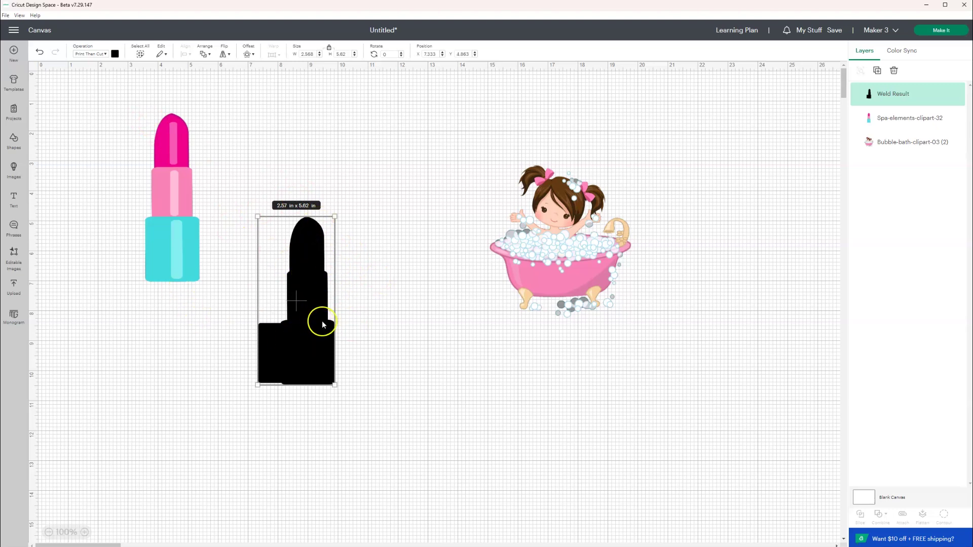
left_click_drag(318, 353, 326, 331)
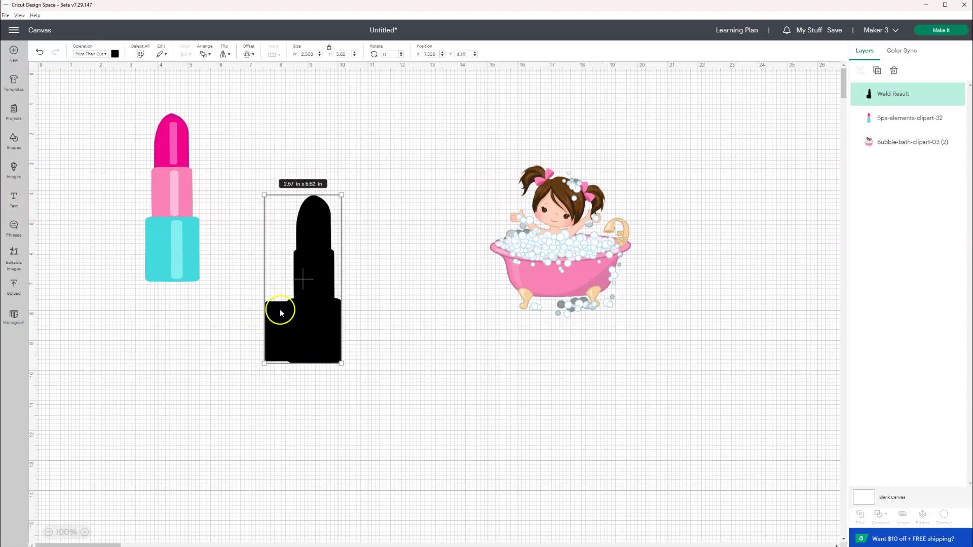
left_click_drag(171, 203, 233, 262)
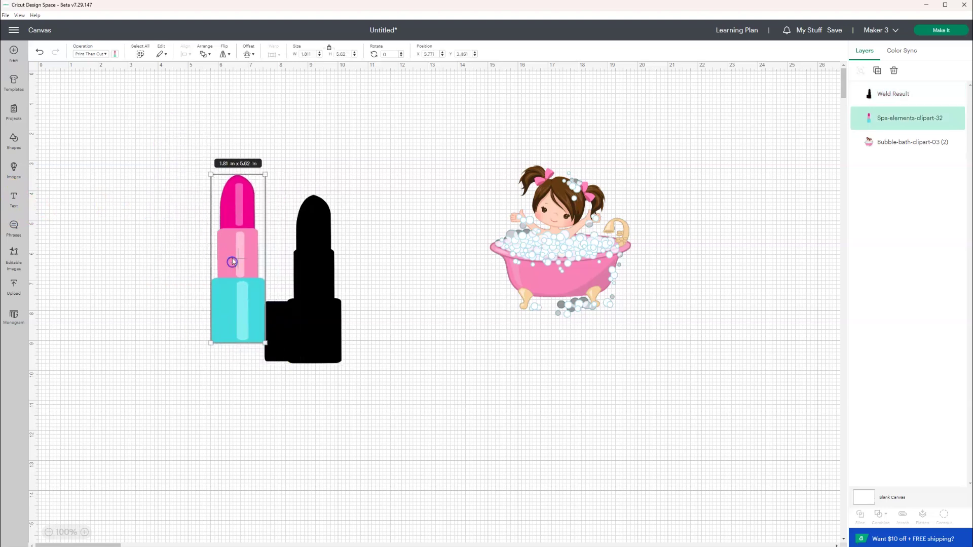
right_click(232, 246)
left_click(261, 358)
left_click_drag(231, 290, 309, 312)
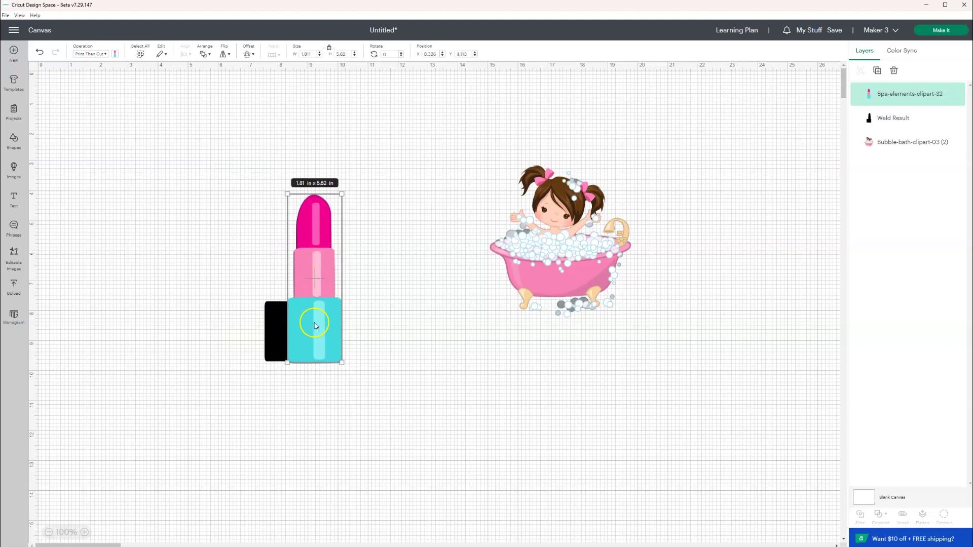
Step: Add a text object with "xoxo" on the first line and the recipient's first name on the second
left_click(14, 198)
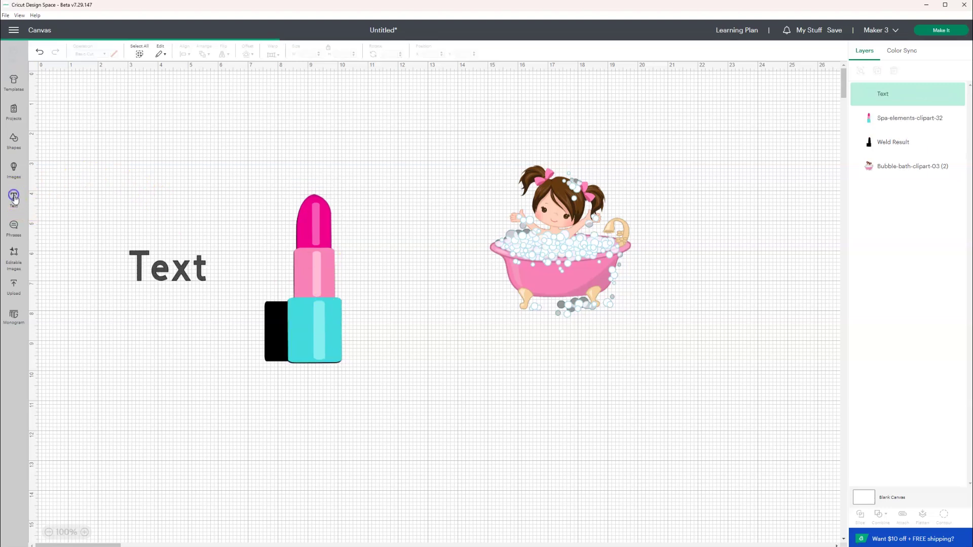
left_click(115, 249)
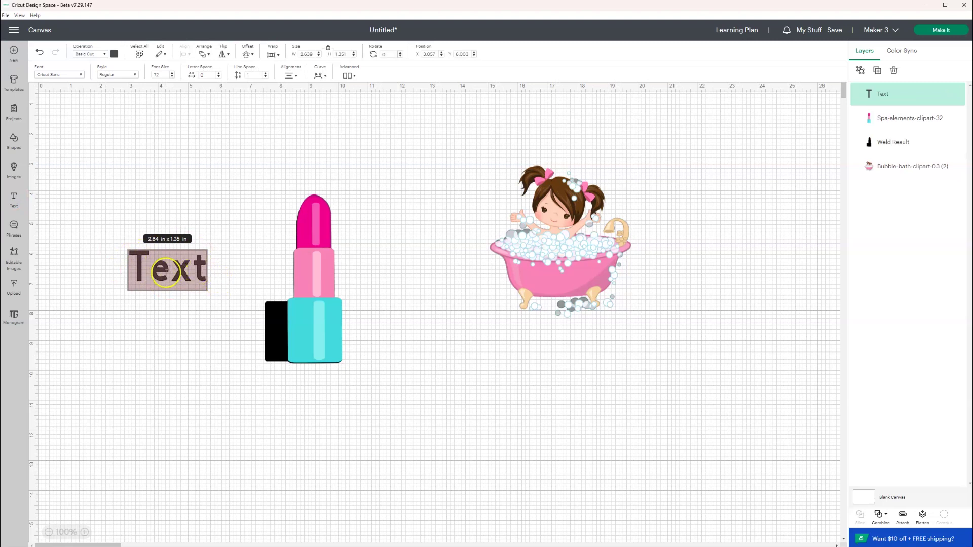
left_click(162, 273)
left_click(163, 273)
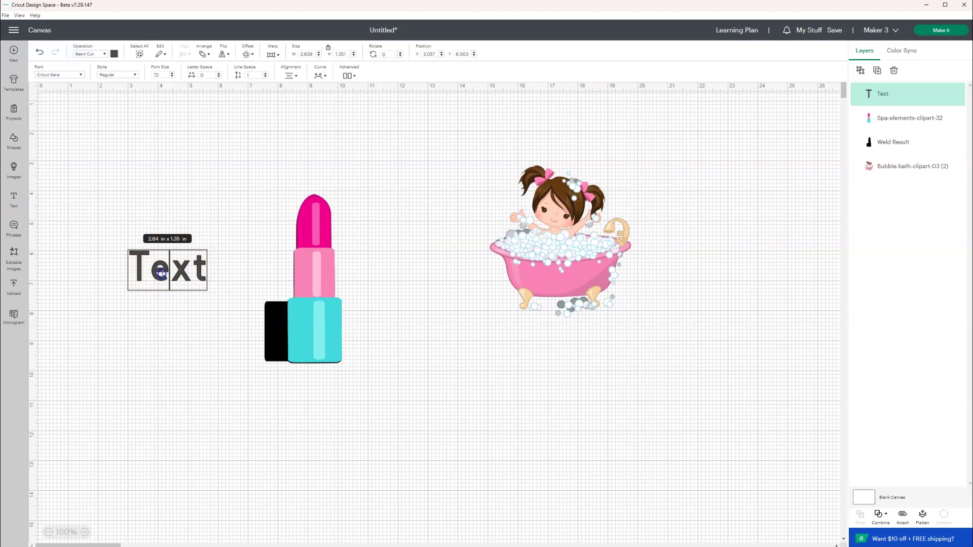
left_click_drag(146, 274, 215, 280)
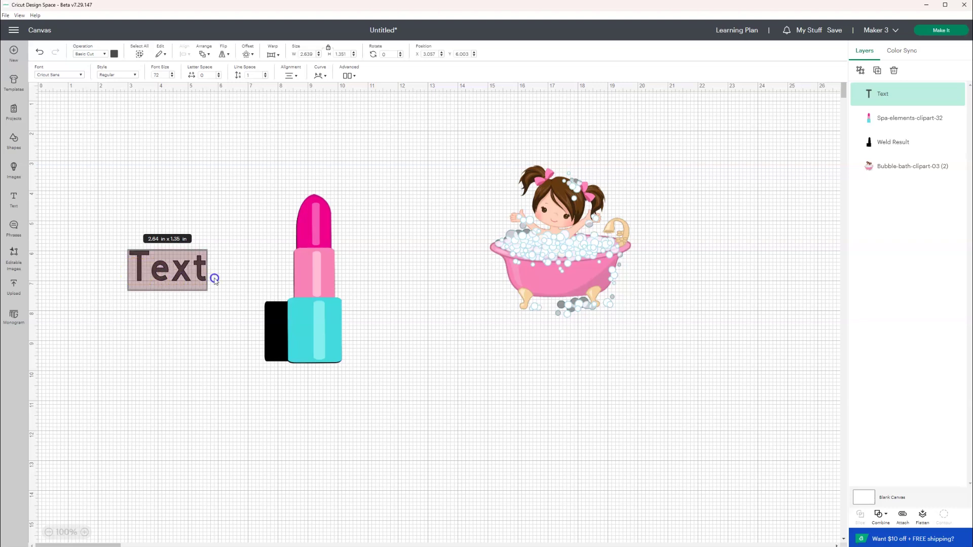
type("xoxo")
key("Return")
type("Step")
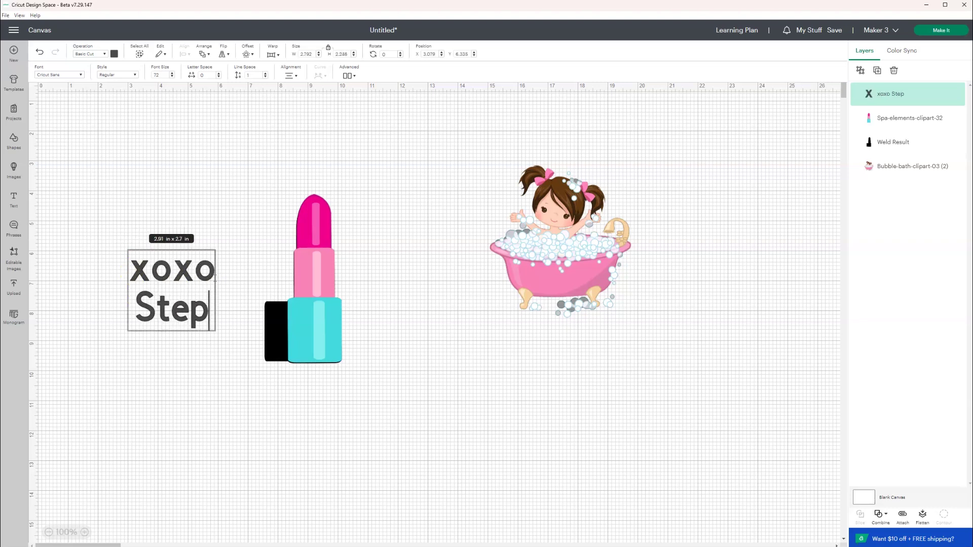
type("hanie")
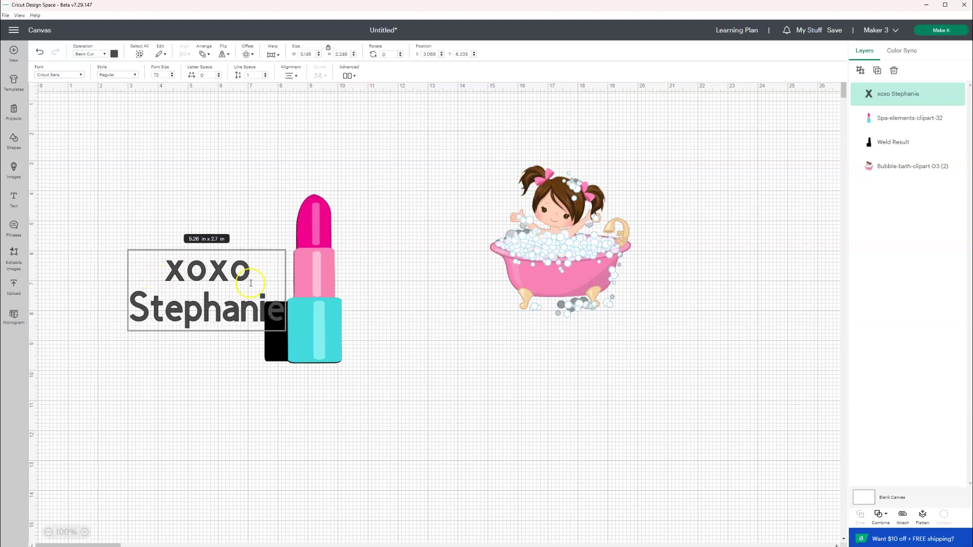
Step: Set the font of both text lines to the system font Cheri
key("ctrl+a")
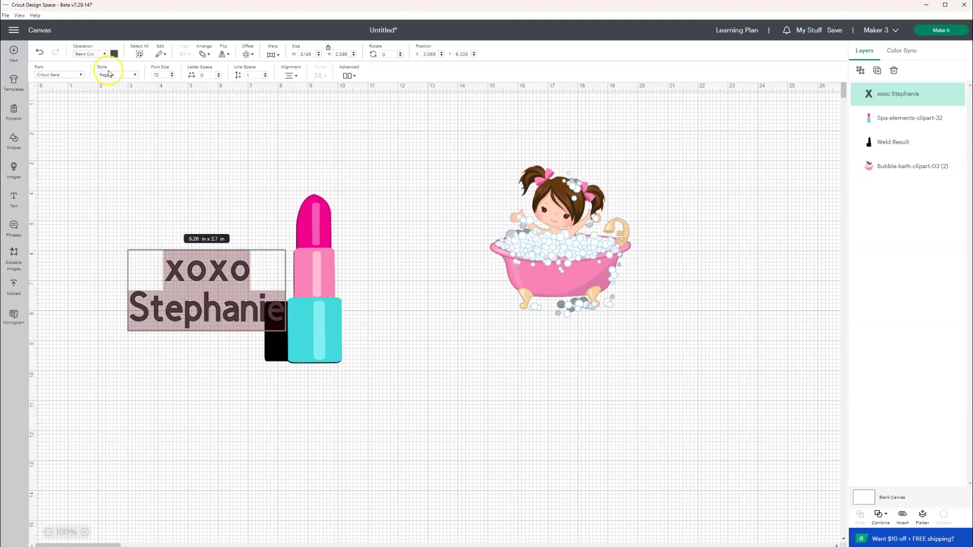
left_click(81, 75)
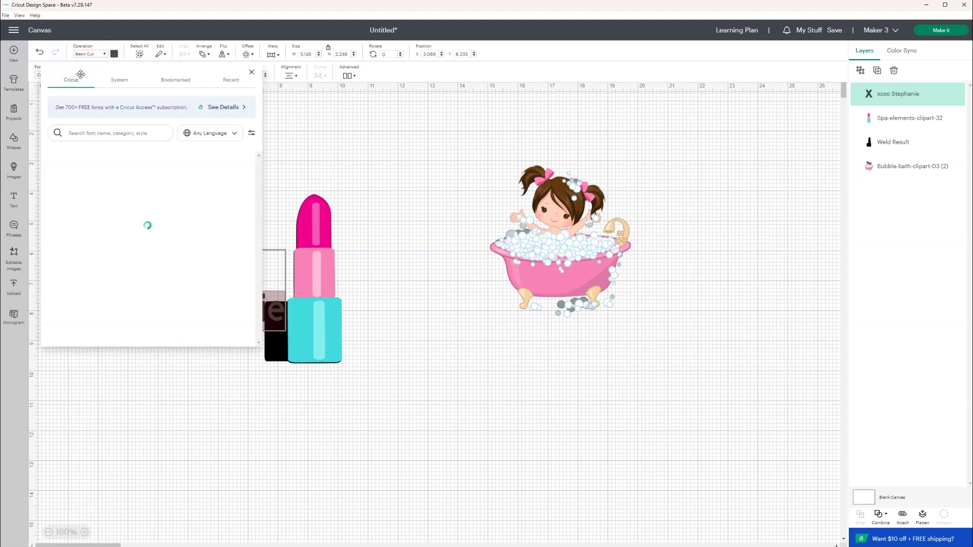
left_click(117, 81)
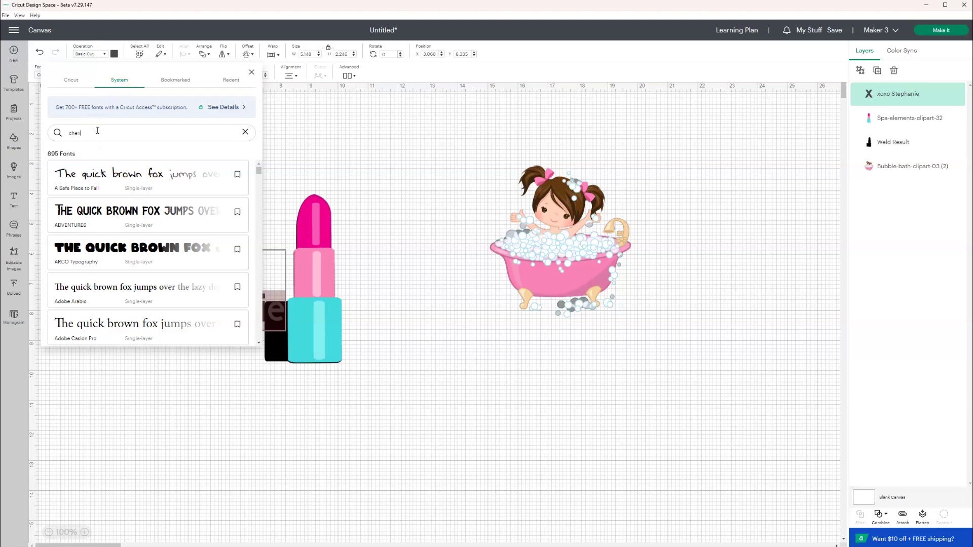
left_click(97, 131)
type("cheri")
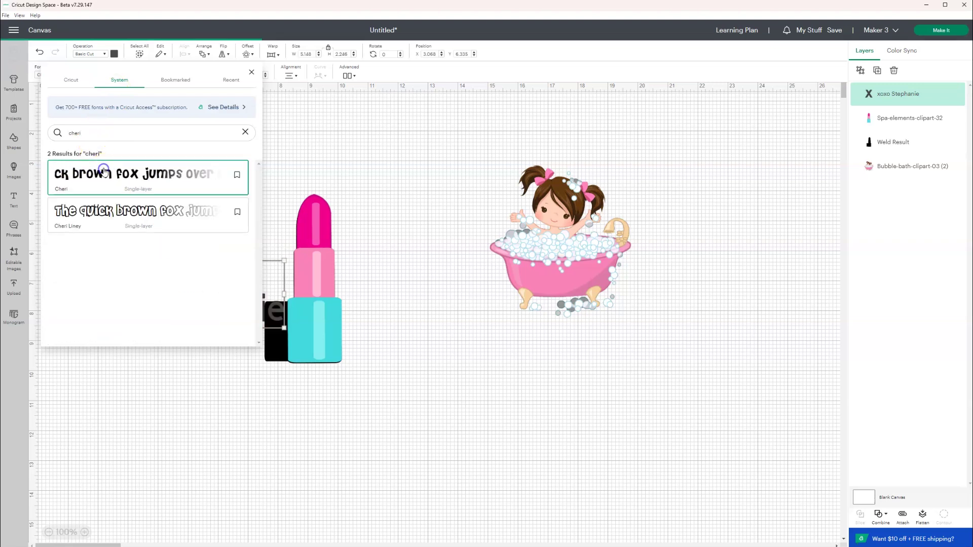
left_click(104, 171)
left_click(297, 139)
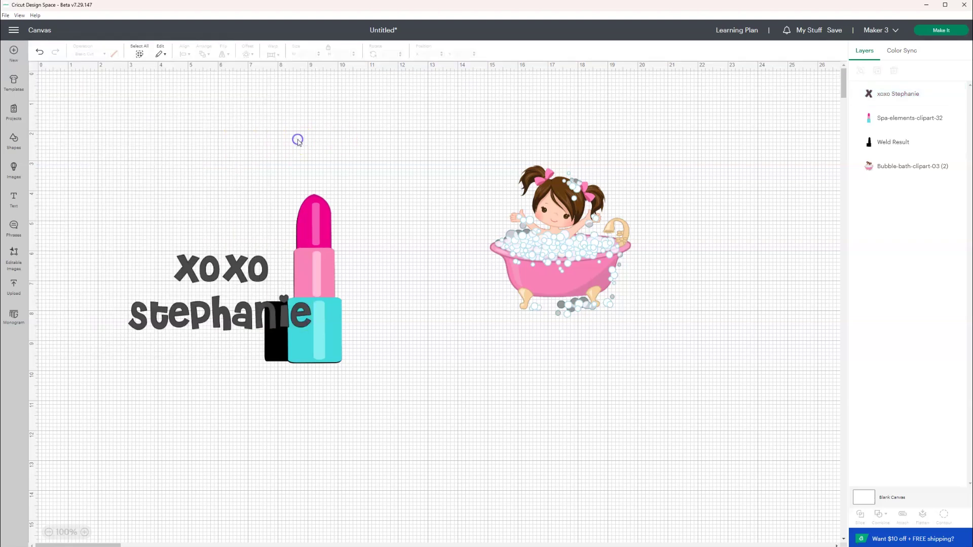
Step: Recolor the two-line text hot pink with the custom color #ff29a6
left_click(241, 250)
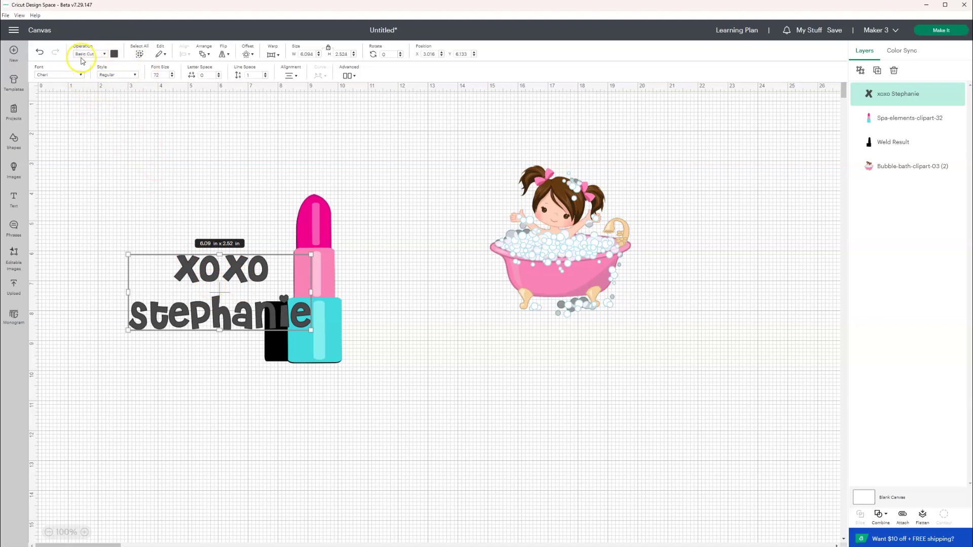
left_click(114, 54)
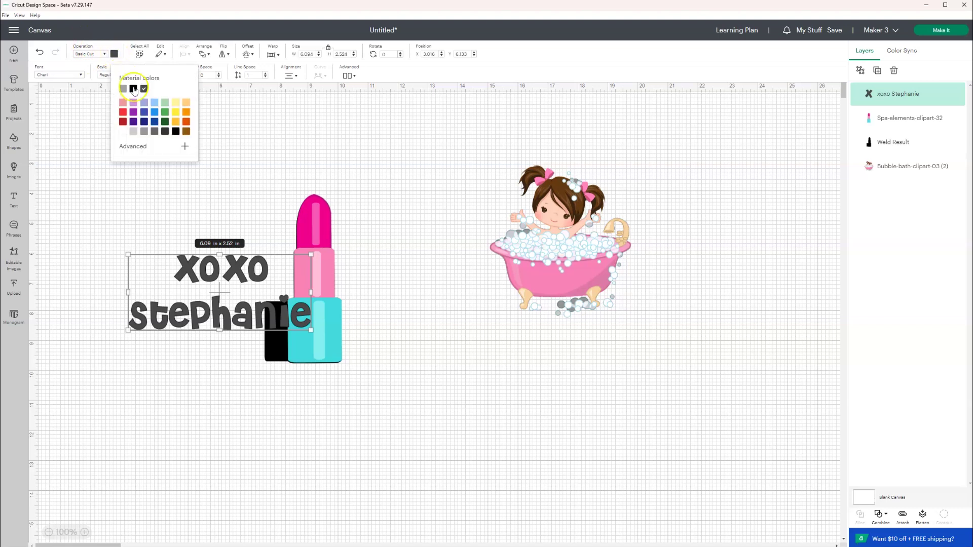
left_click(182, 152)
left_click_drag(152, 222, 181, 221)
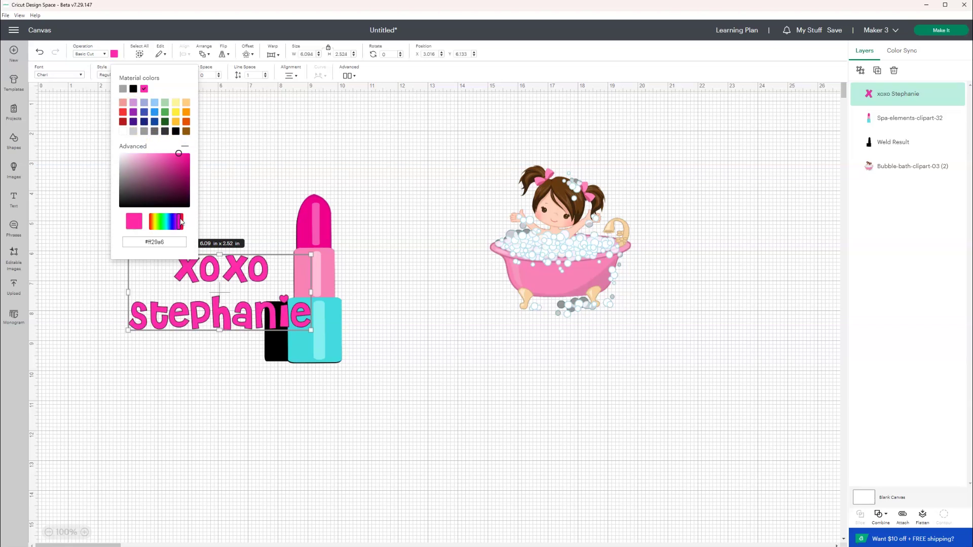
left_click(230, 202)
Step: Shrink the pink text to about 2 in wide by 0.83 in high and place it left of the black tab
left_click(261, 264)
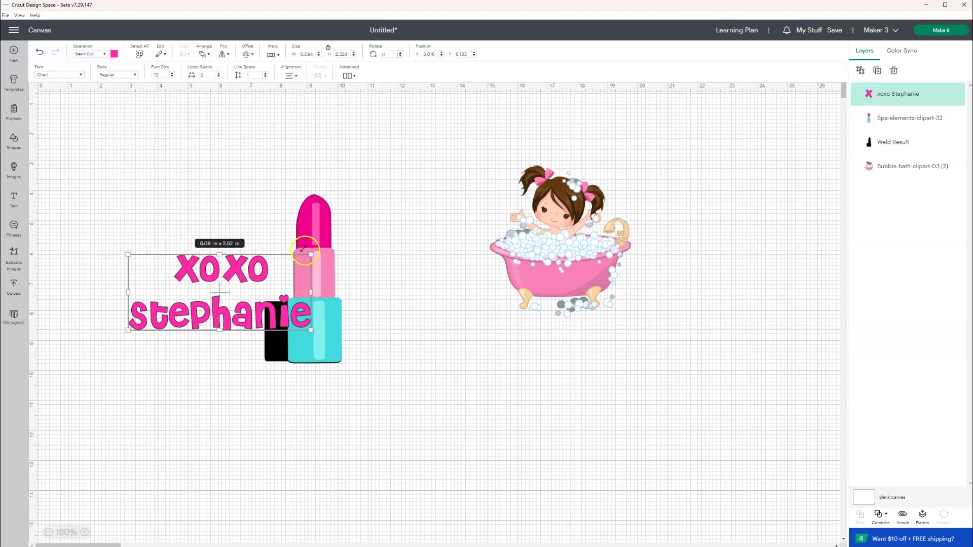
left_click_drag(311, 254, 221, 346)
left_click(178, 332)
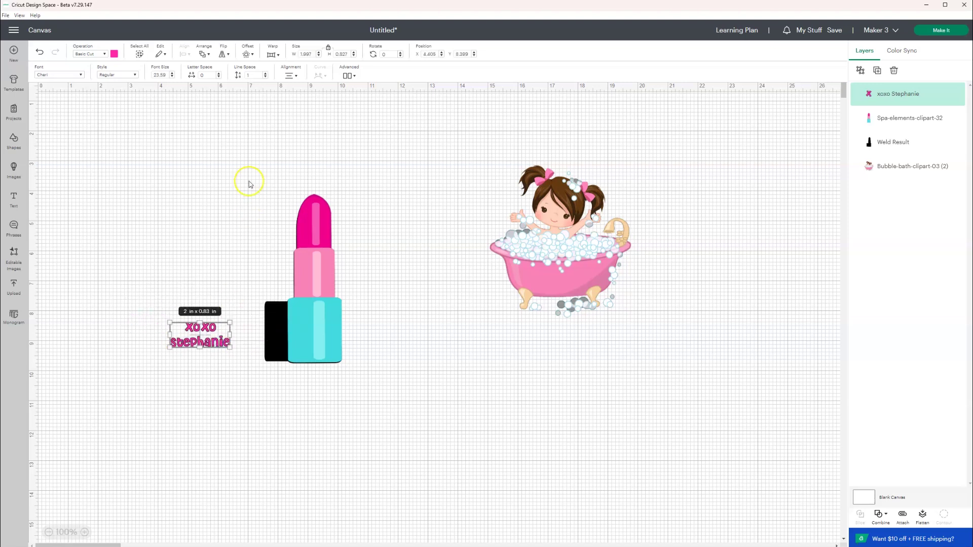
Step: Tighten the text's line spacing and fit it vertically, rotated clockwise, onto the black tab beside the lipstick base
left_click(266, 77)
left_click_drag(223, 324, 270, 342)
left_click(180, 357)
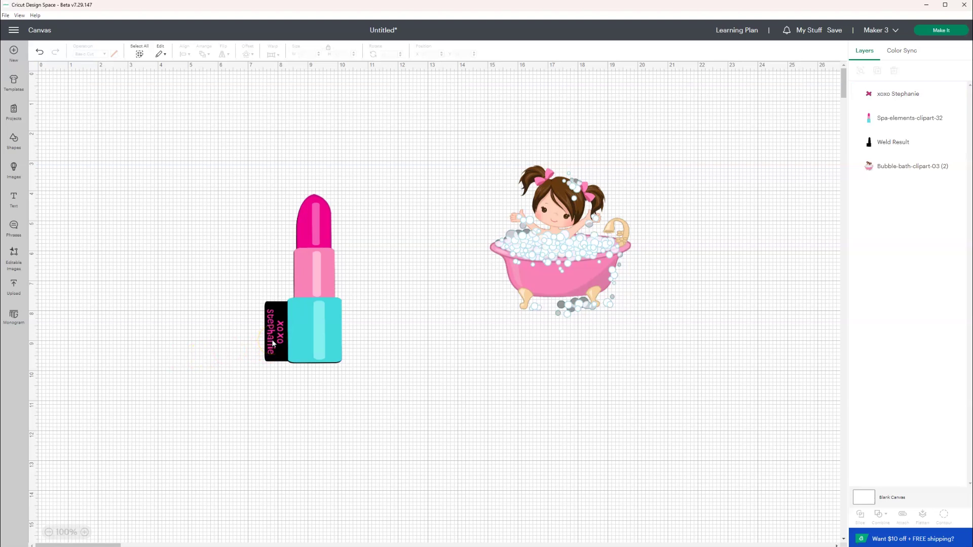
Step: Move the lipstick image off to the left of the welded shape and recolor the welded shape white
left_click(273, 343)
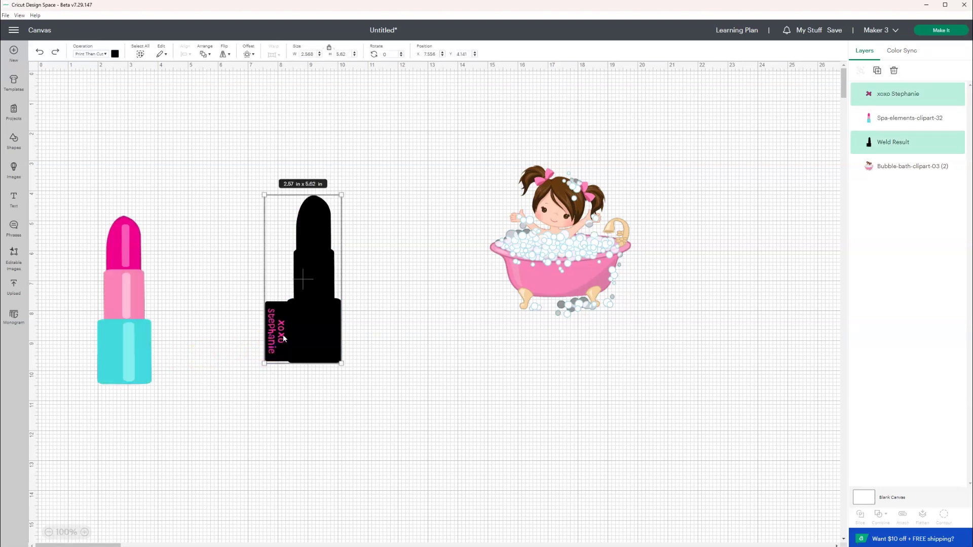
left_click(422, 392)
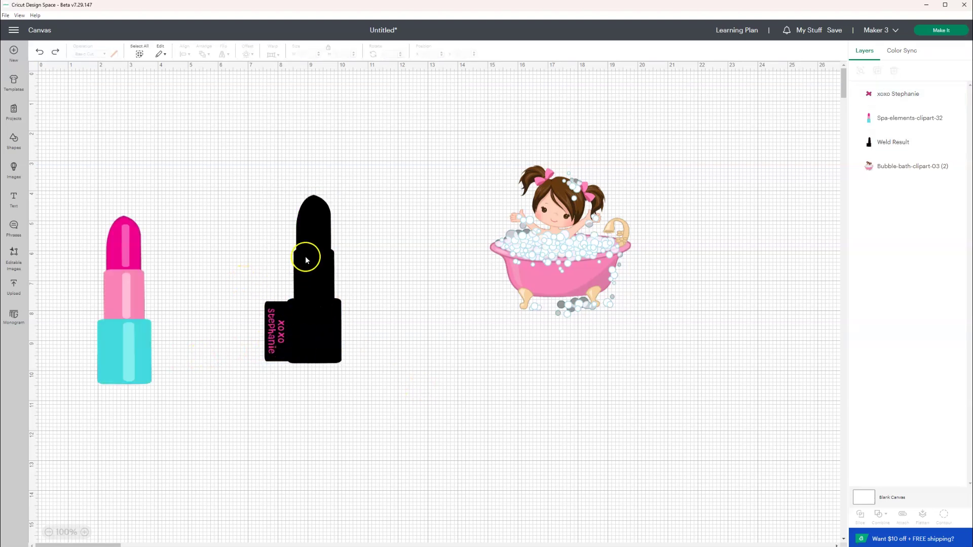
left_click(315, 225)
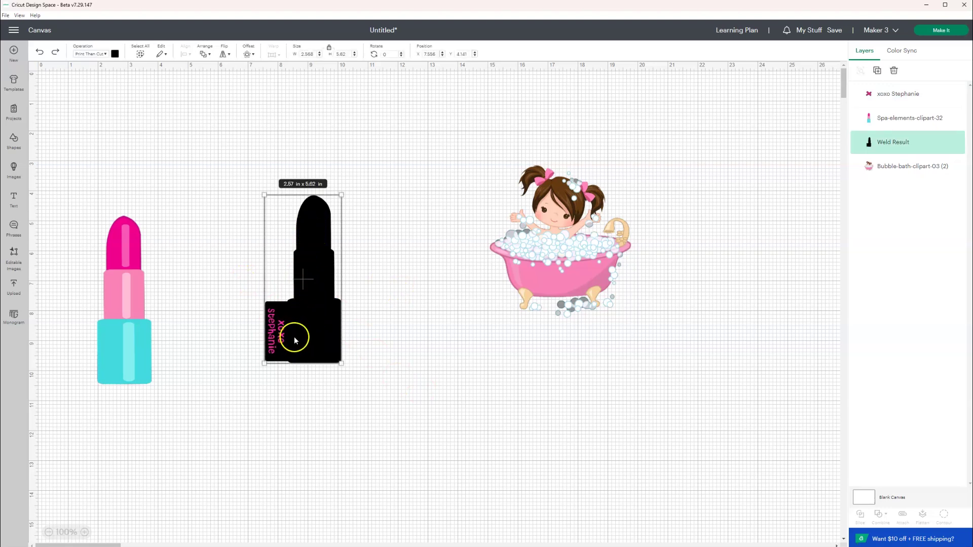
left_click(115, 53)
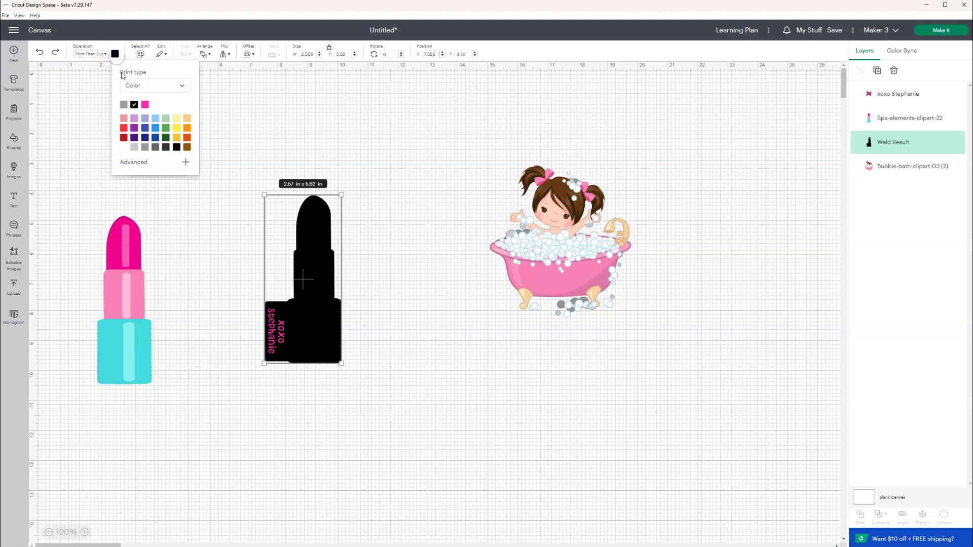
left_click(126, 148)
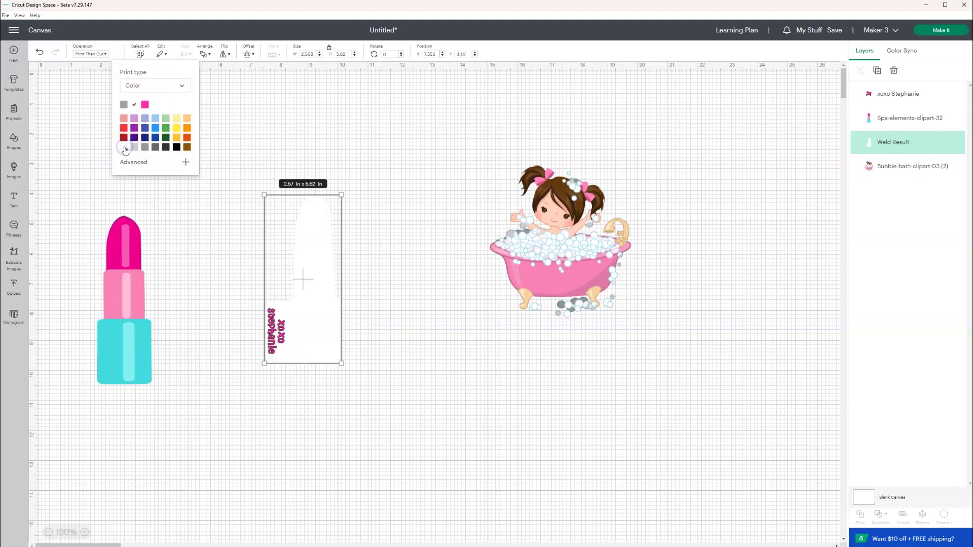
Step: Flatten the pink text and the white welded shape into one print-then-cut image
left_click_drag(362, 422, 248, 183)
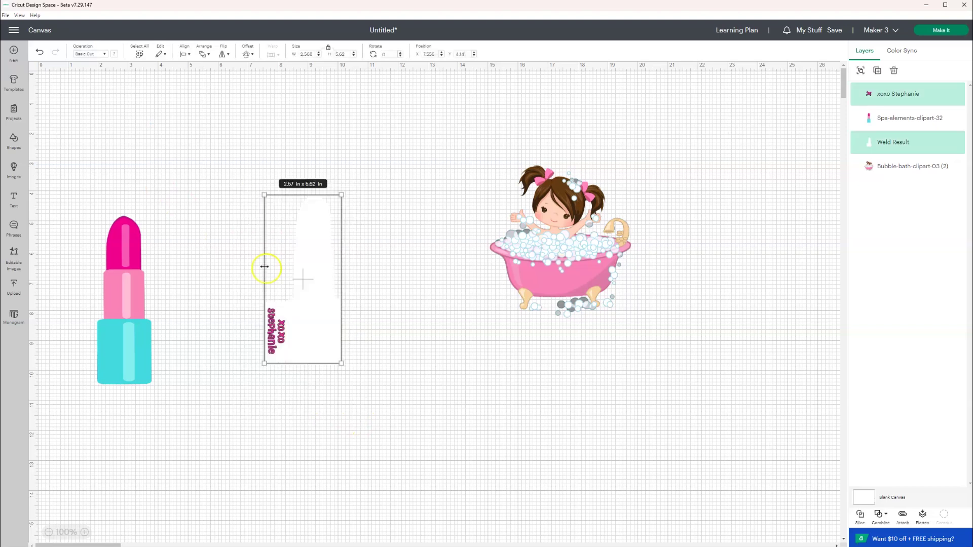
right_click(303, 326)
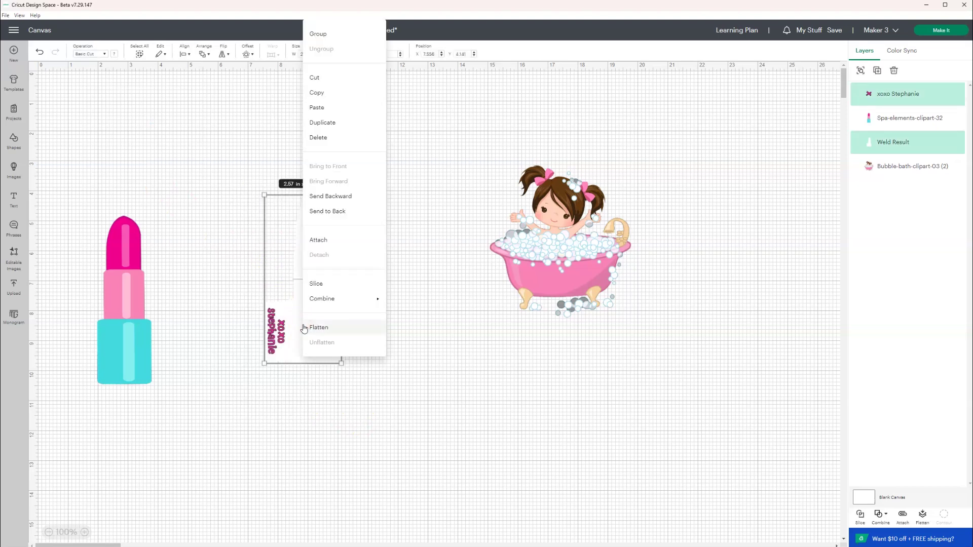
left_click(321, 330)
Step: Move the flattened white name-tab shape to the upper left and duplicate it twice
left_click_drag(304, 326, 273, 308)
right_click(272, 307)
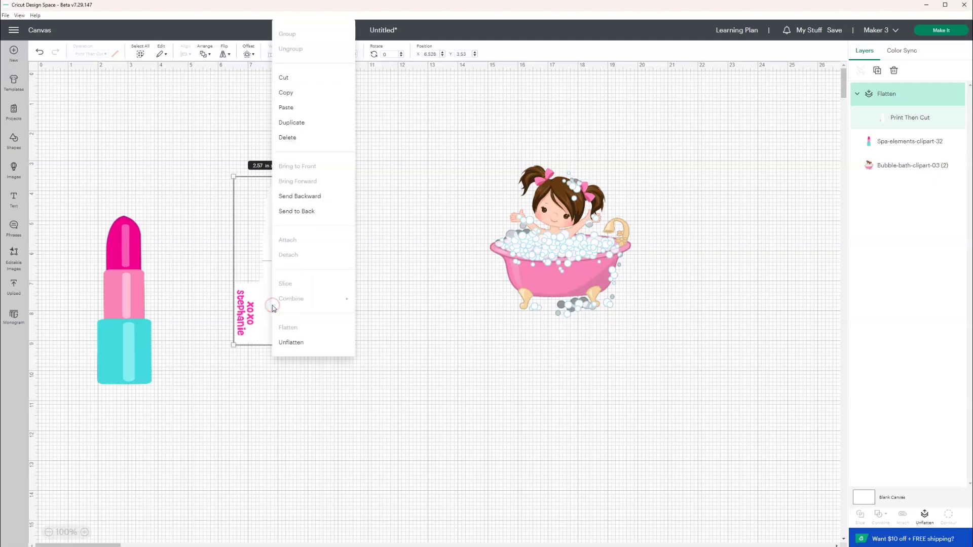
left_click(314, 122)
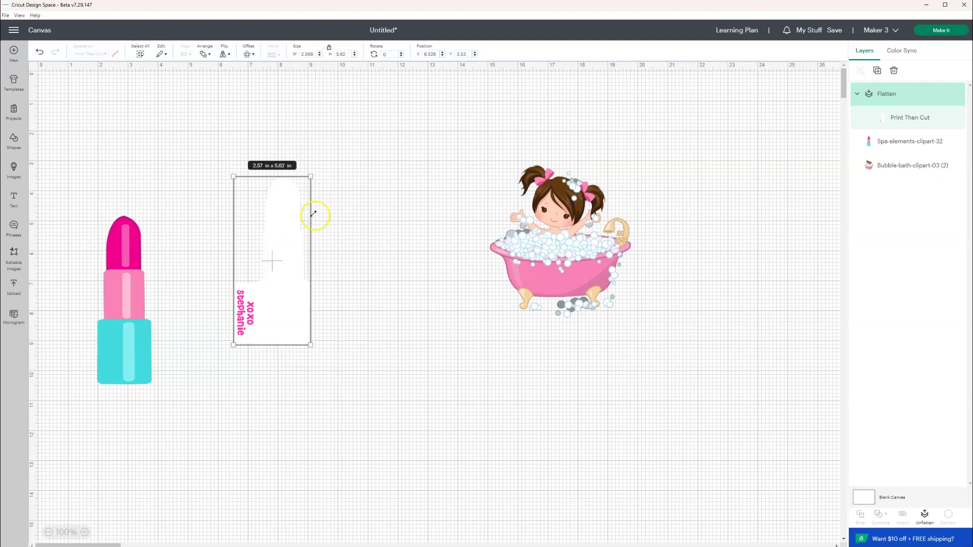
right_click(287, 223)
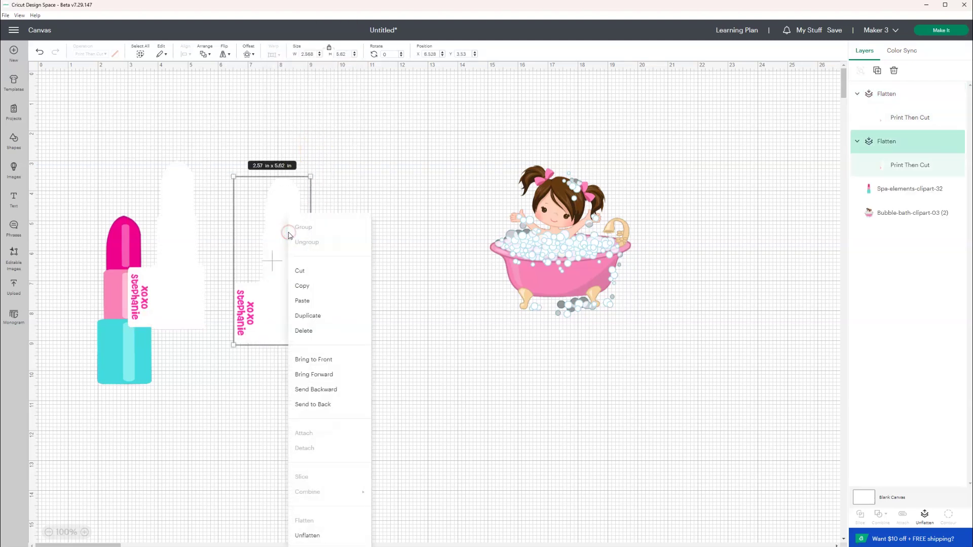
left_click(348, 316)
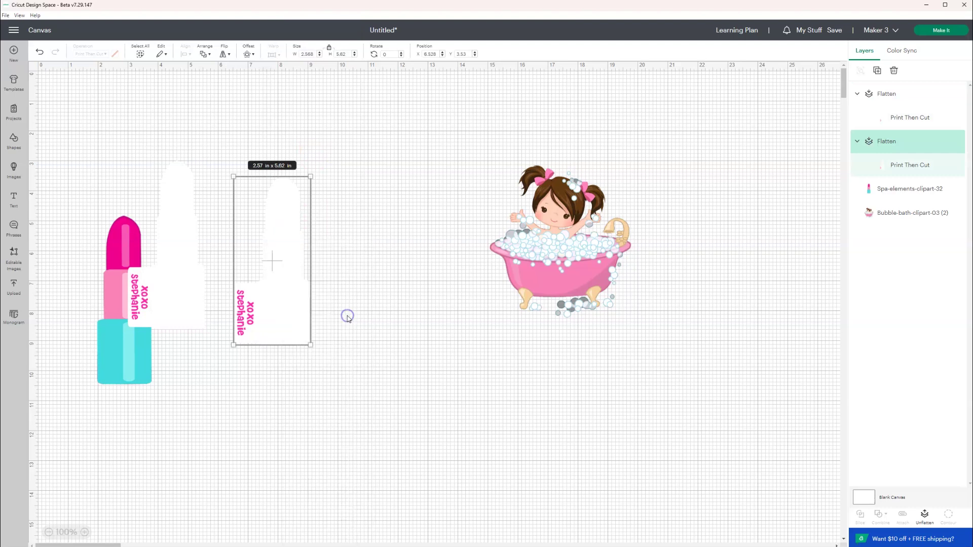
Step: Bring the lipstick image to the front of all layers
left_click(113, 370)
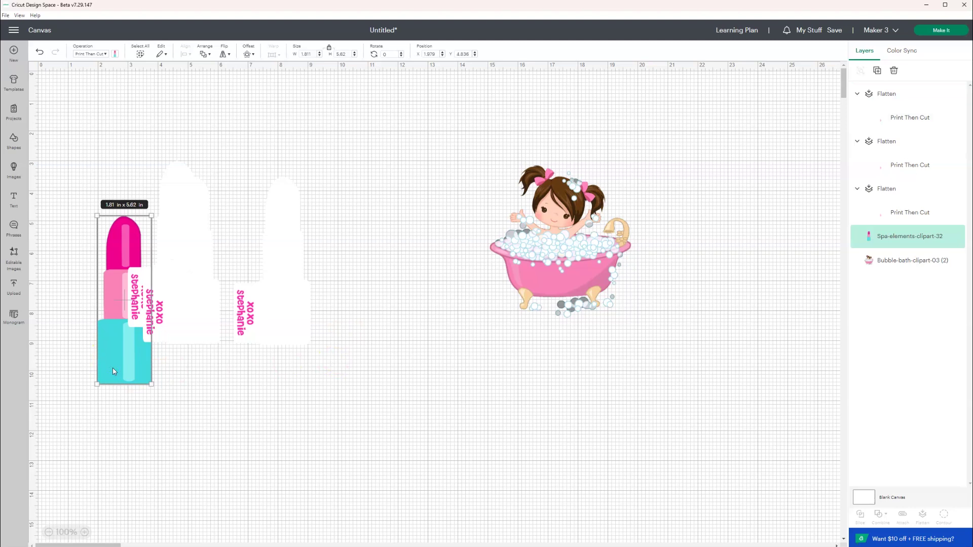
right_click(112, 368)
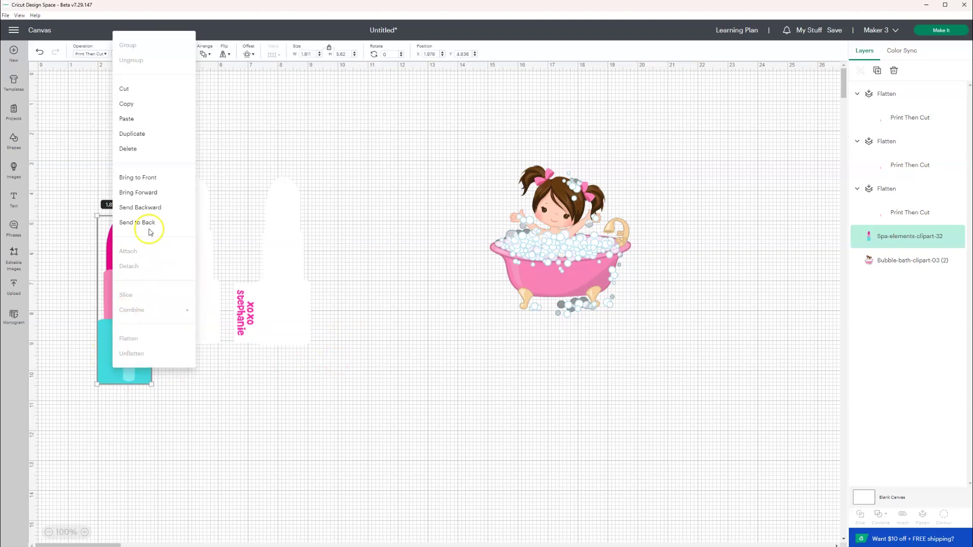
left_click(139, 181)
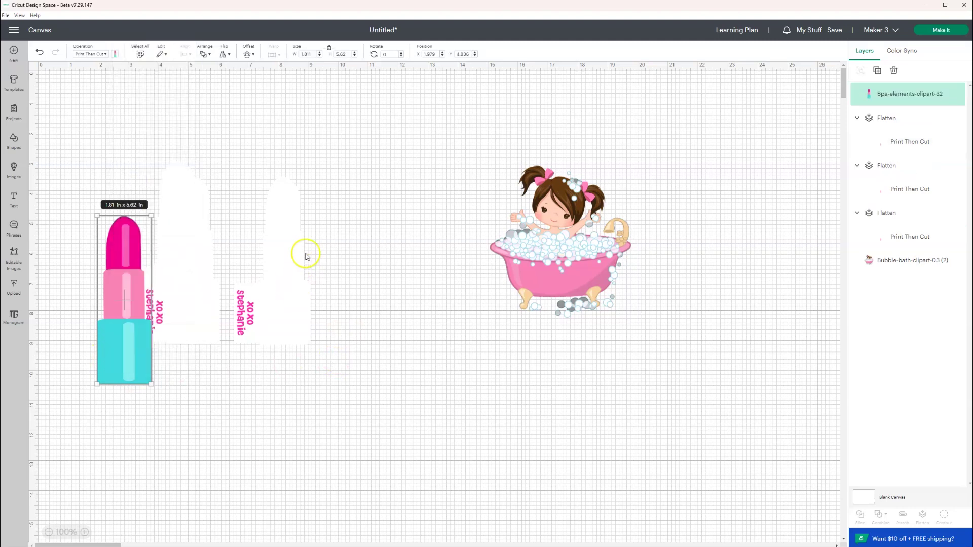
Step: Align the lipstick image and the three flattened white shapes by their top and right edges
left_click_drag(98, 136, 345, 389)
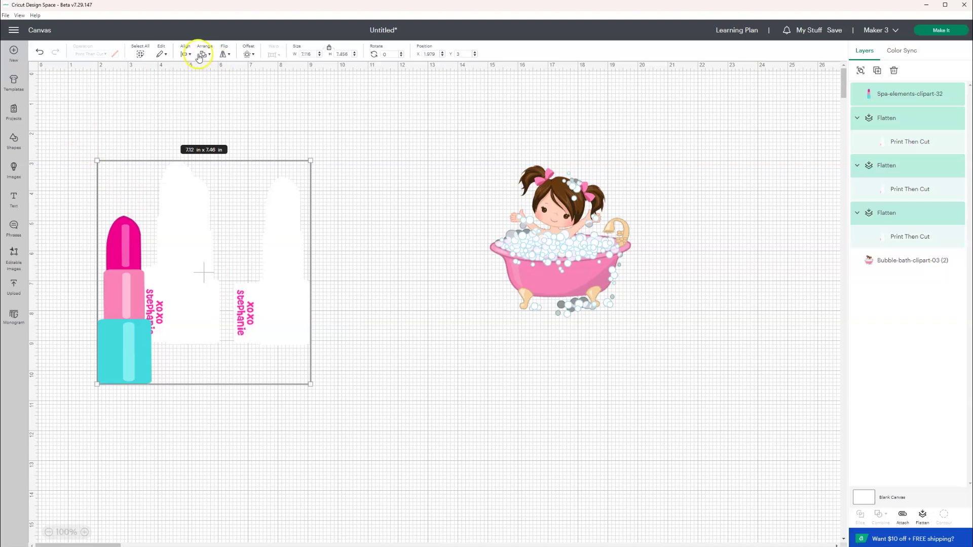
left_click(184, 54)
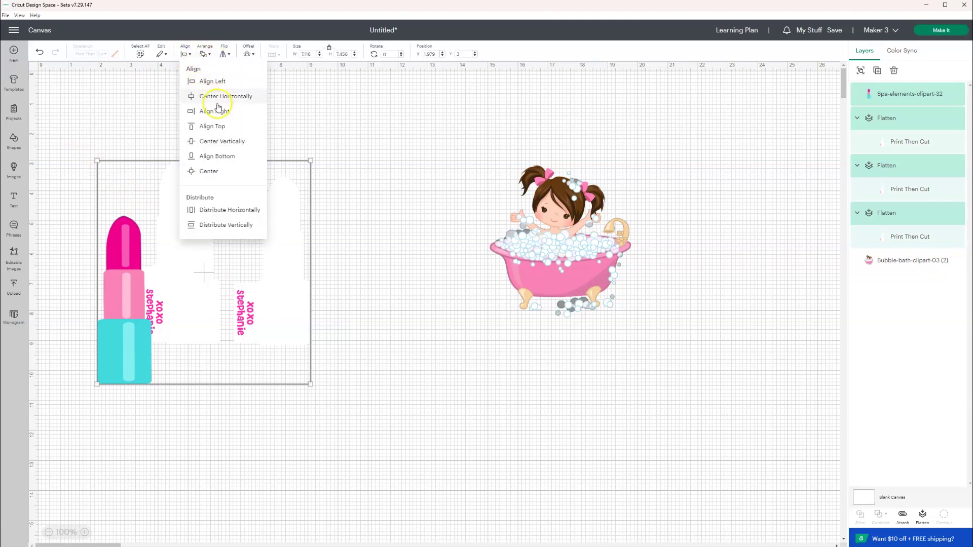
left_click(226, 126)
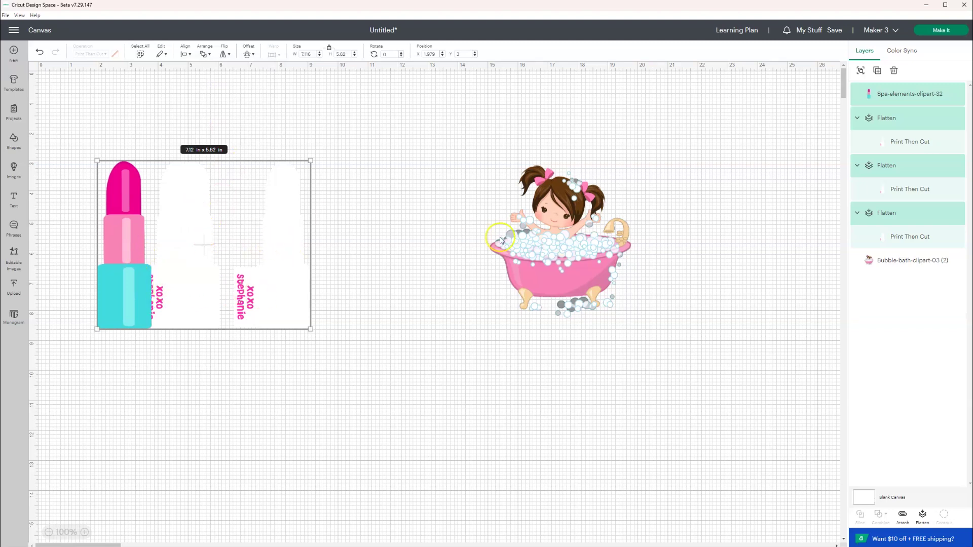
left_click(185, 54)
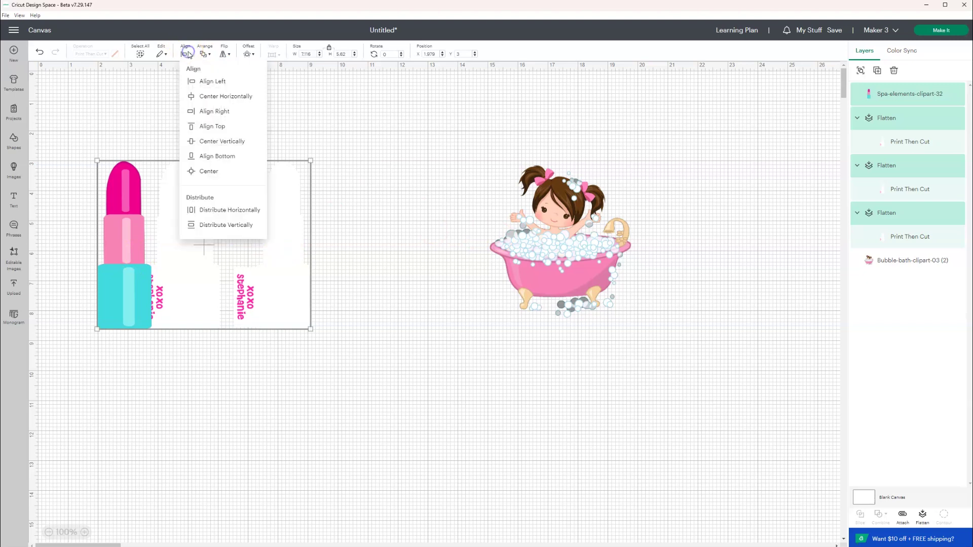
left_click(214, 113)
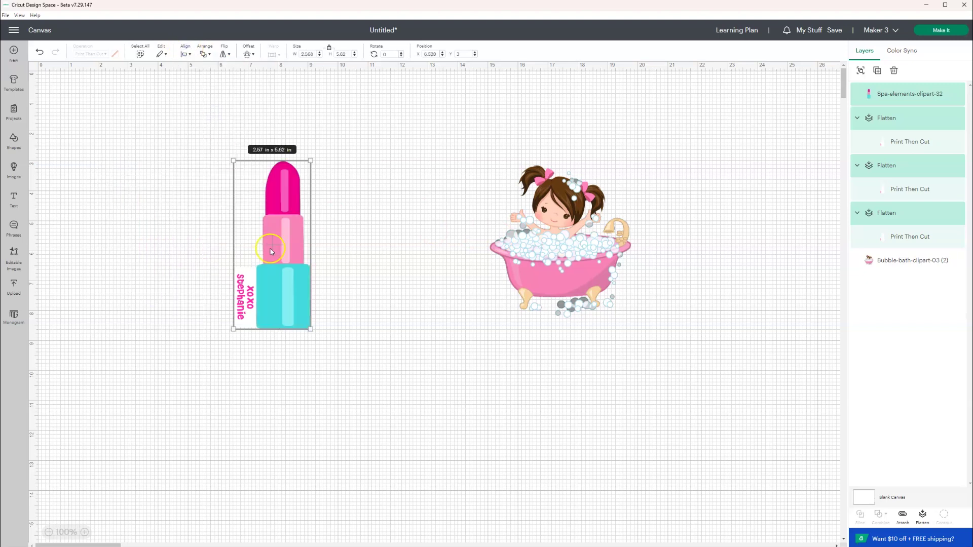
Step: Attach the aligned lipstick and white shapes together, and move the piece left to about X 2.75, Y 2.49
right_click(283, 275)
left_click(340, 437)
left_click_drag(277, 305, 220, 305)
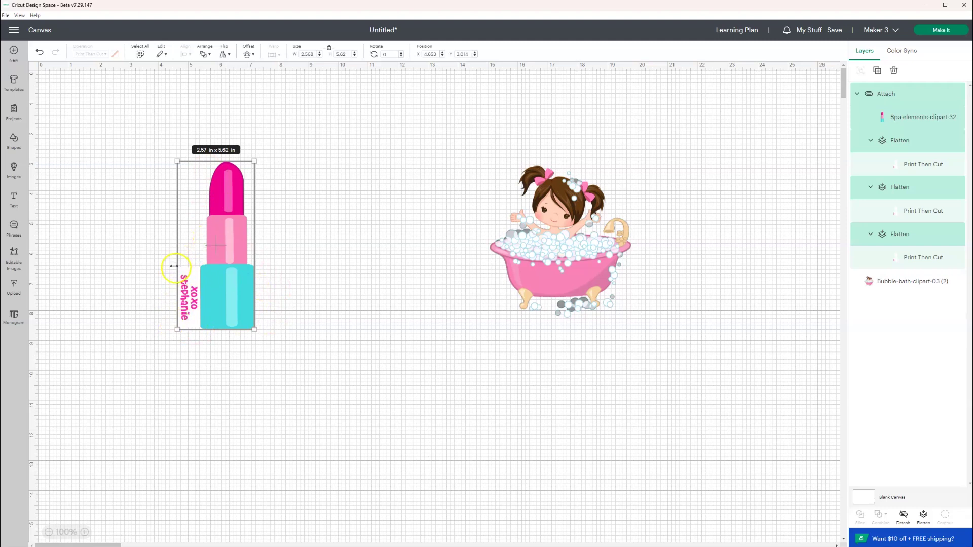
left_click_drag(235, 249, 269, 282)
left_click_drag(271, 317, 178, 278)
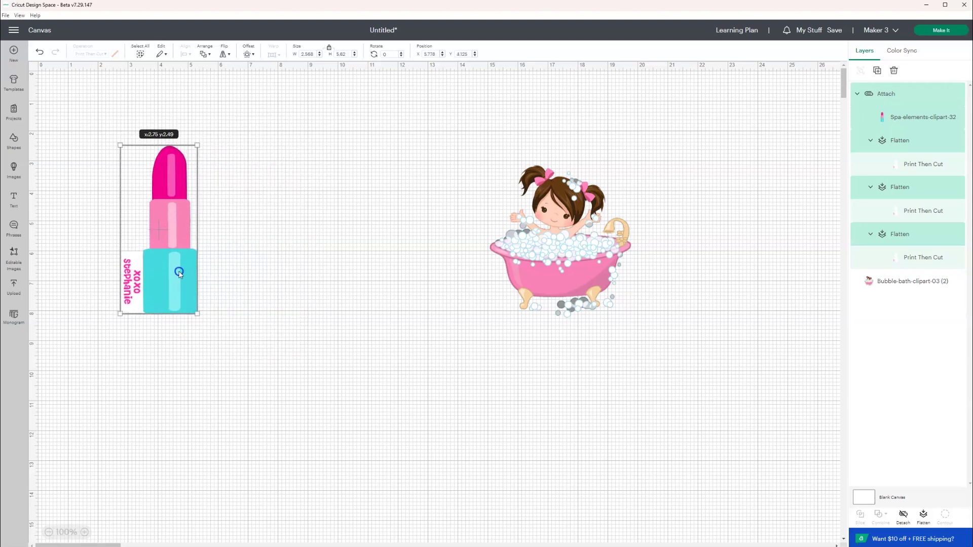
Step: Move the bubble bath girl image closer to the lipstick, at about X 11.9, Y 3.9
left_click_drag(597, 268, 482, 273)
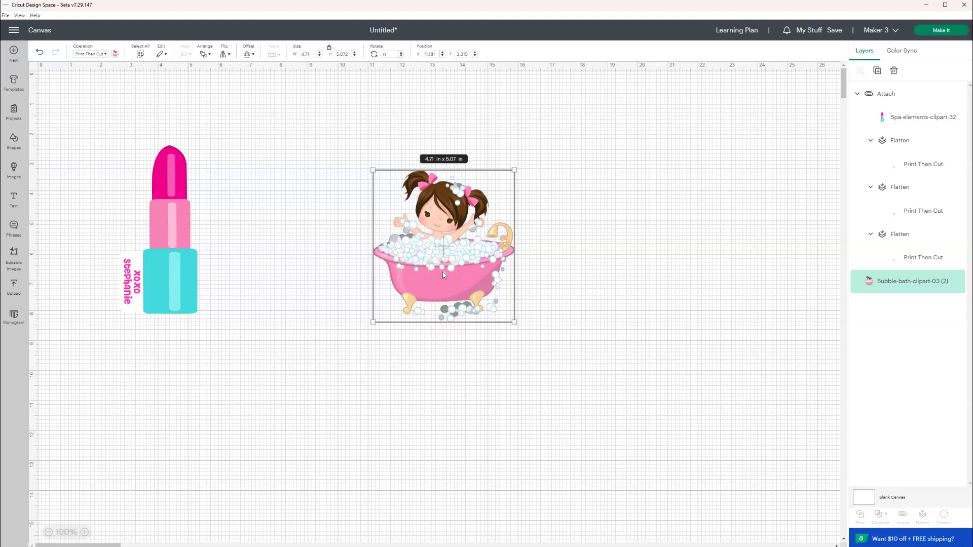
mouse_move(461, 288)
left_mouse_down()
mouse_move(445, 305)
mouse_move(457, 302)
left_mouse_up()
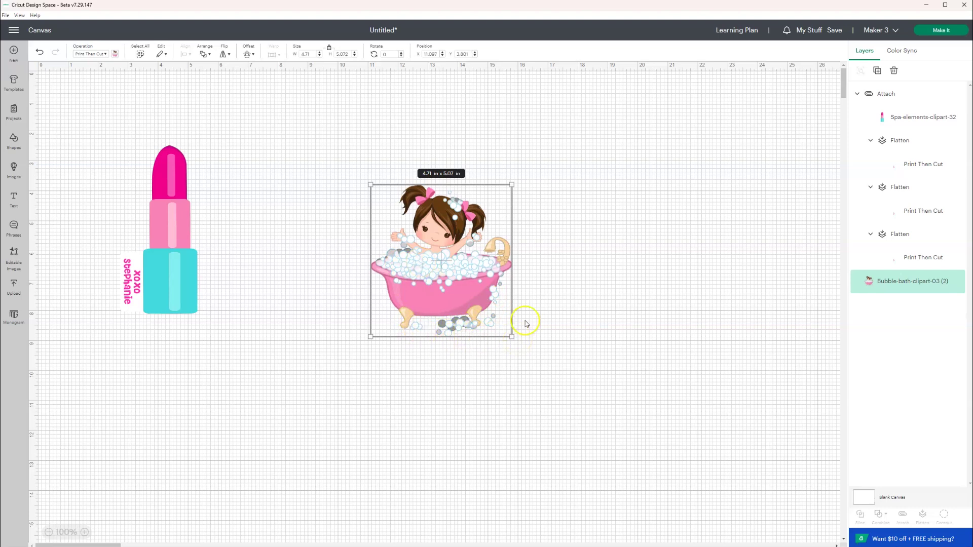
left_click_drag(455, 287, 479, 291)
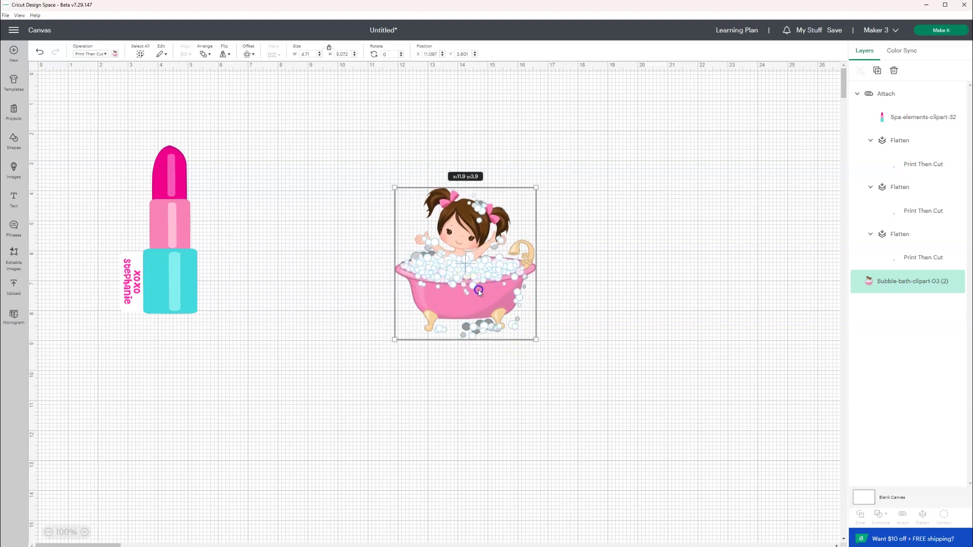
Step: Create a 0.180 in offset with rounded corners around the bubble bath girl image
left_click(247, 54)
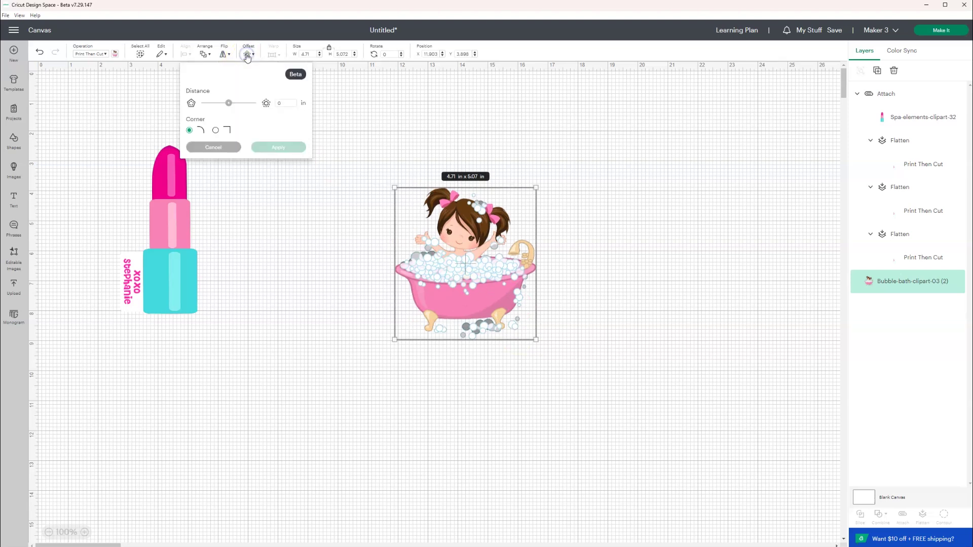
left_click(229, 103)
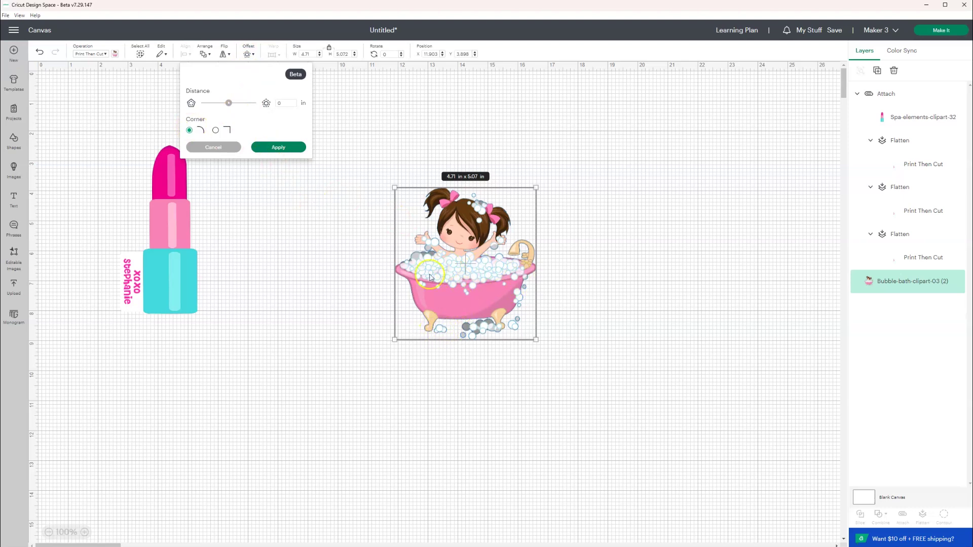
left_click_drag(232, 107, 235, 105)
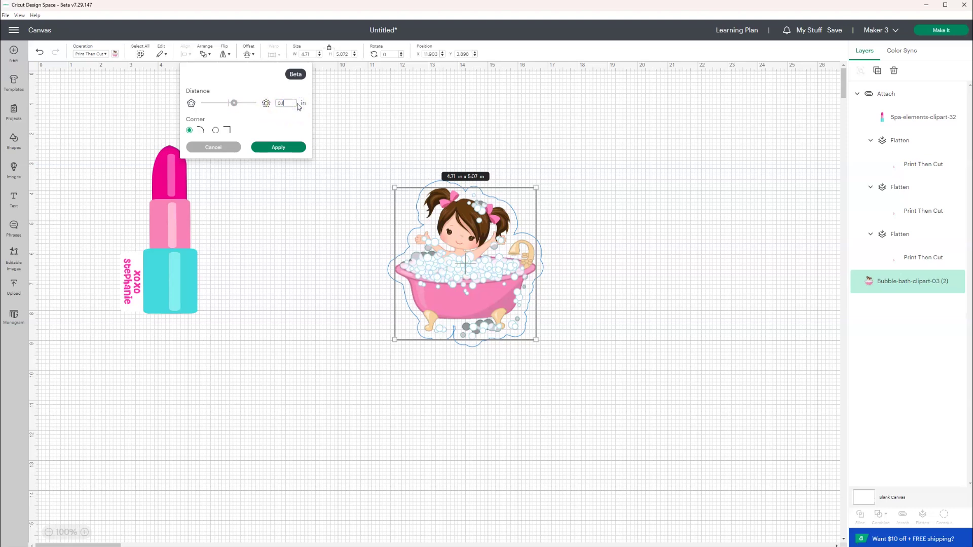
left_click(291, 118)
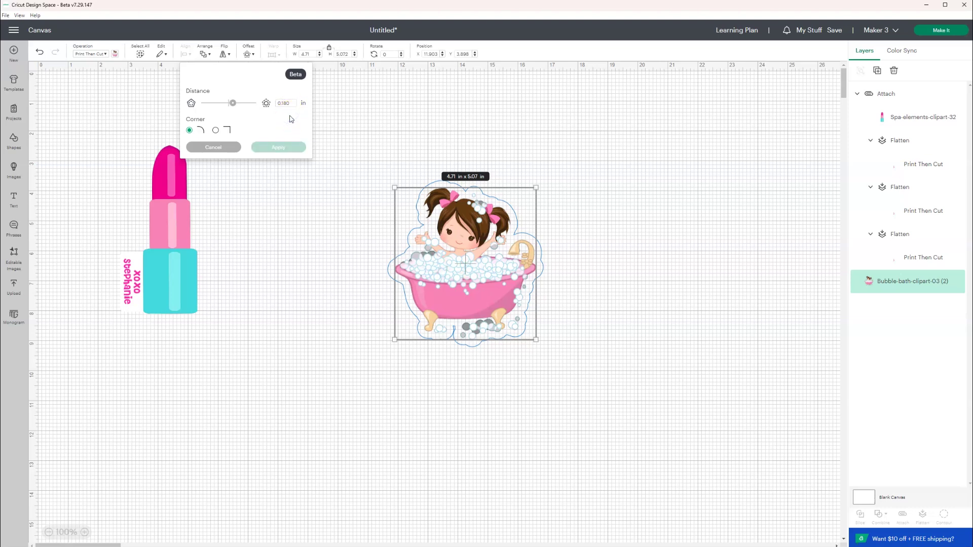
left_click(293, 116)
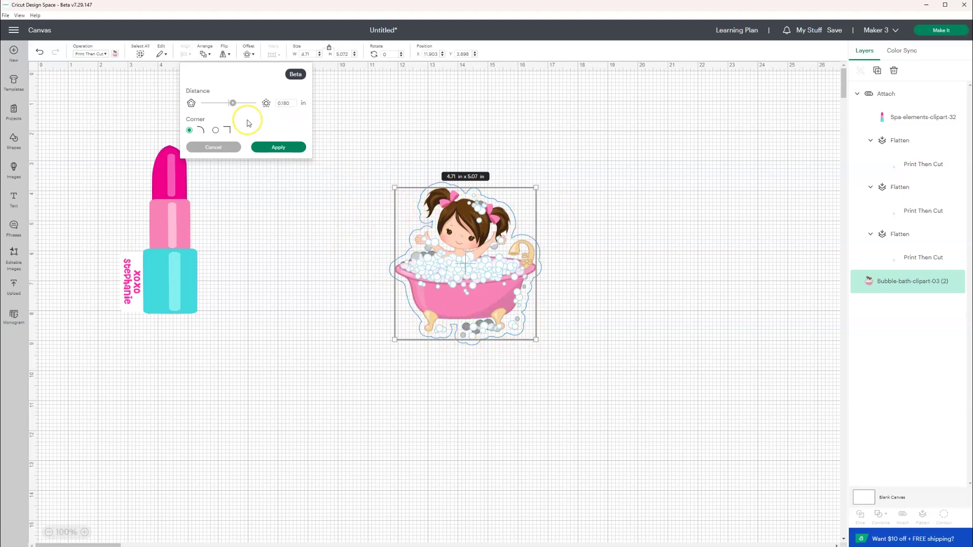
left_click(278, 147)
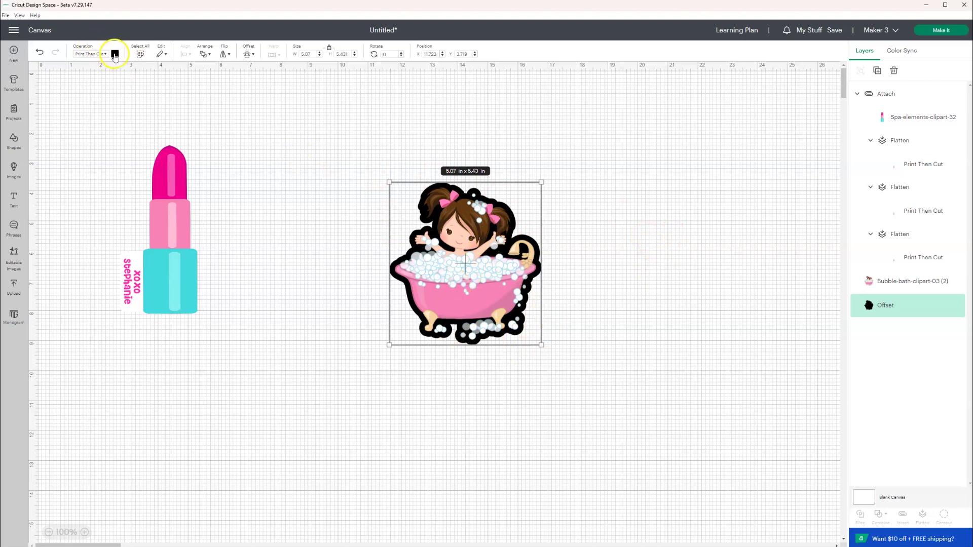
Step: Recolor the bubble bath offset white
left_click(115, 54)
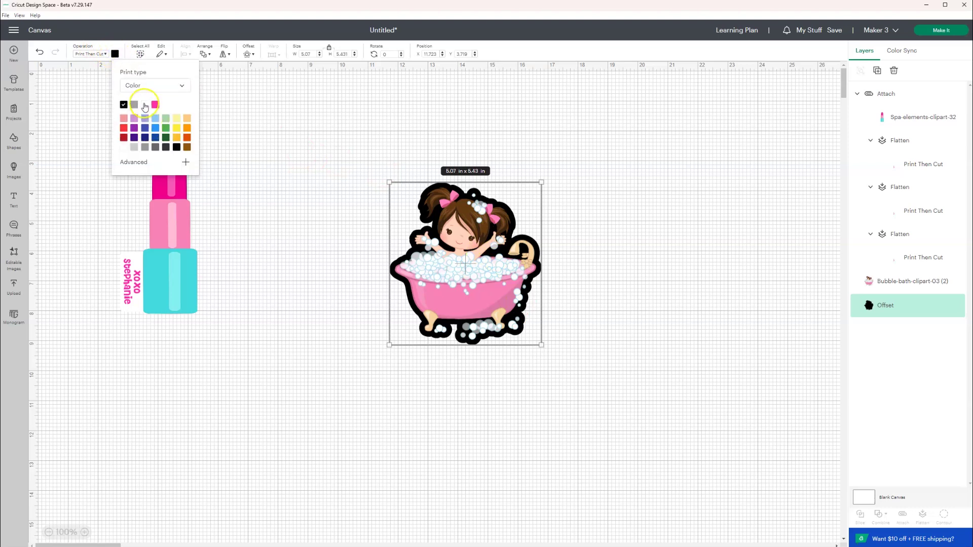
left_click(145, 105)
key("Escape")
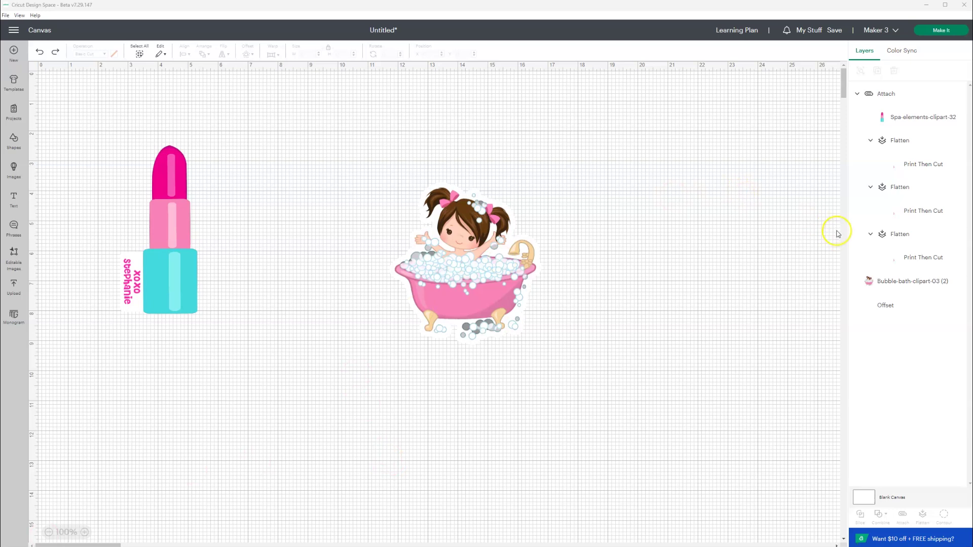
Step: Duplicate the white offset and place the copy to the right of the bubble bath girl image
left_click(866, 307)
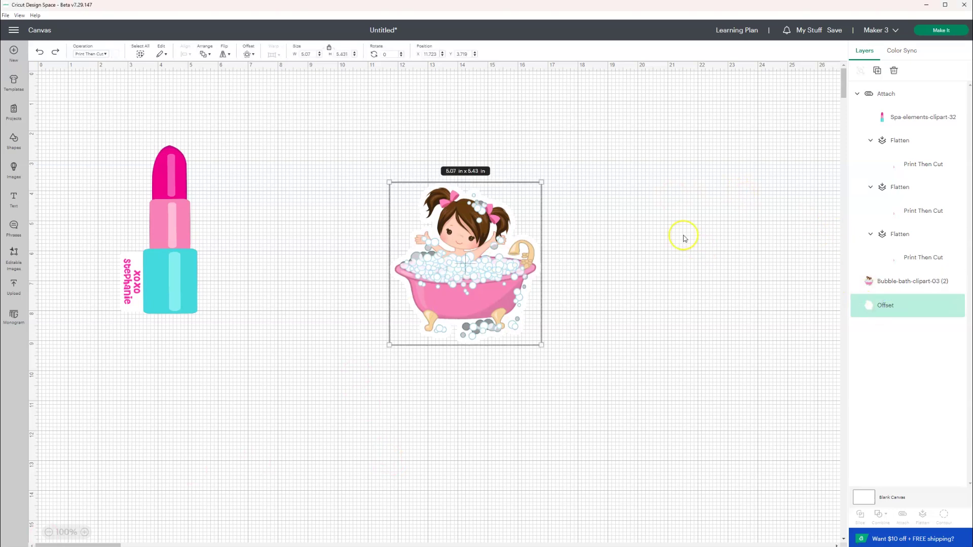
right_click(516, 209)
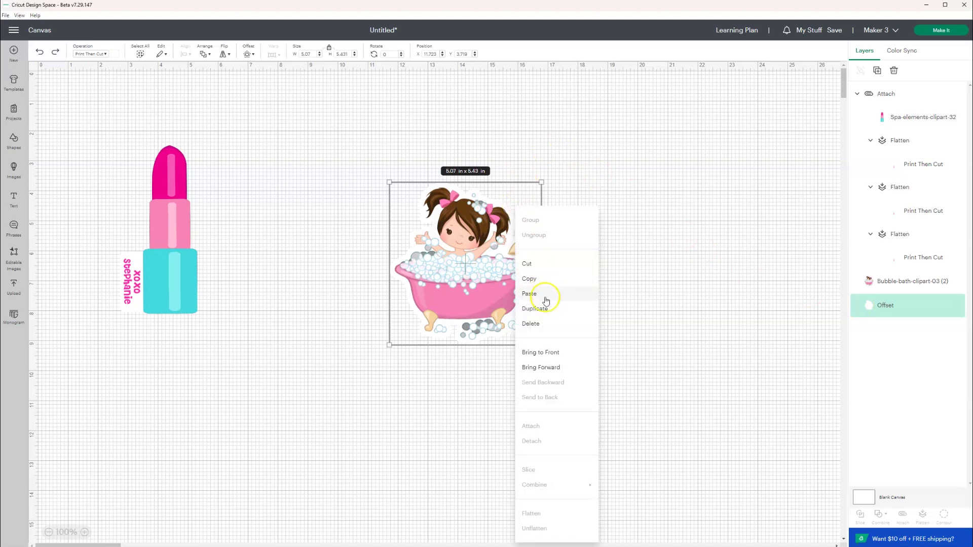
left_click(549, 308)
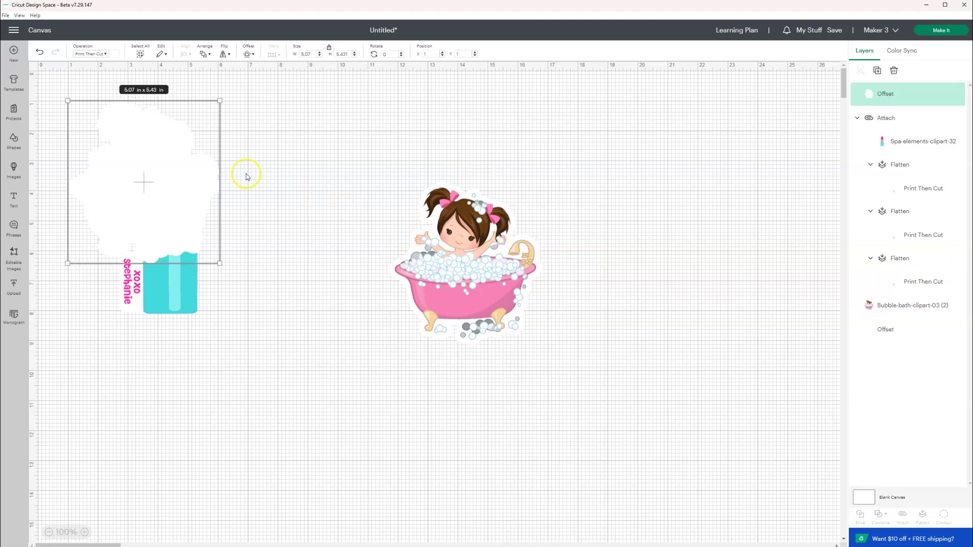
left_click_drag(174, 151, 671, 229)
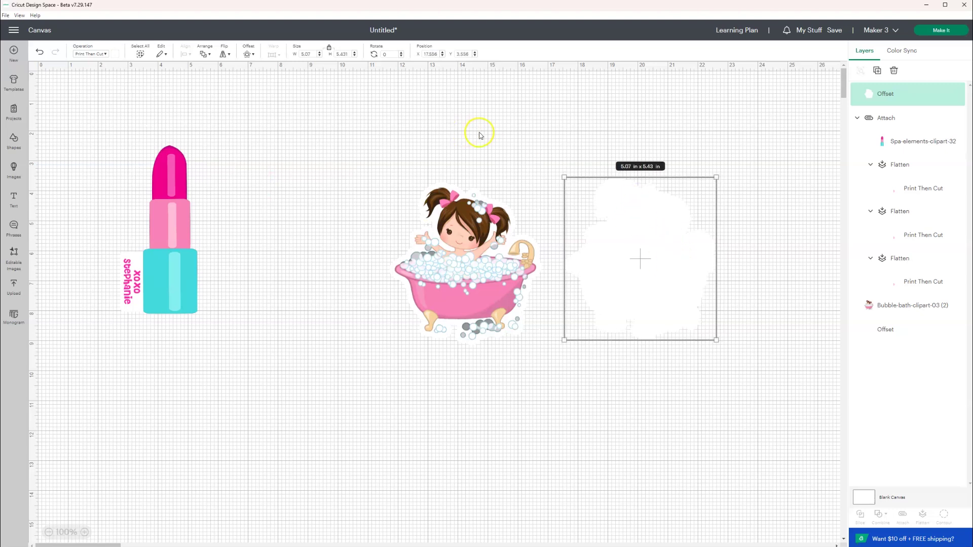
Step: Recolor the copied offset black
left_click(117, 58)
left_click(176, 147)
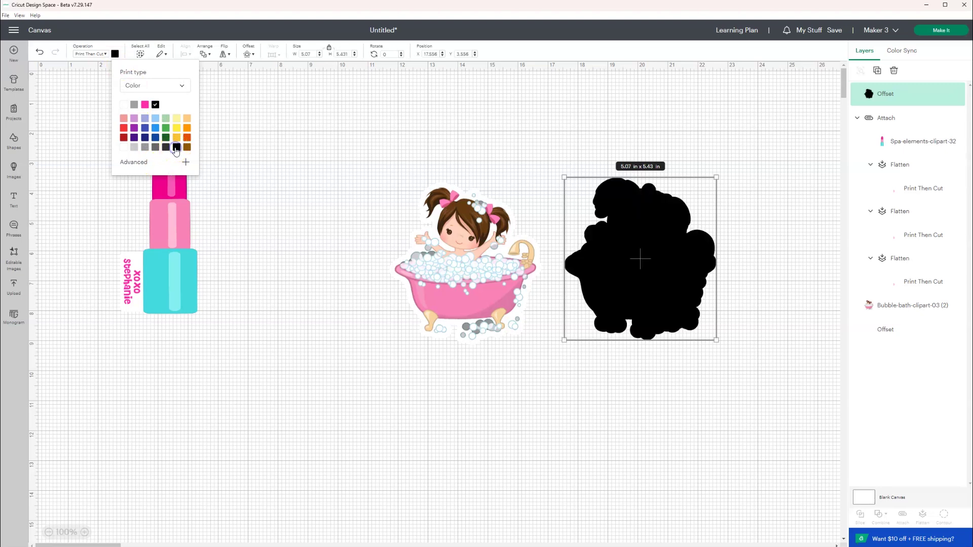
left_click(303, 308)
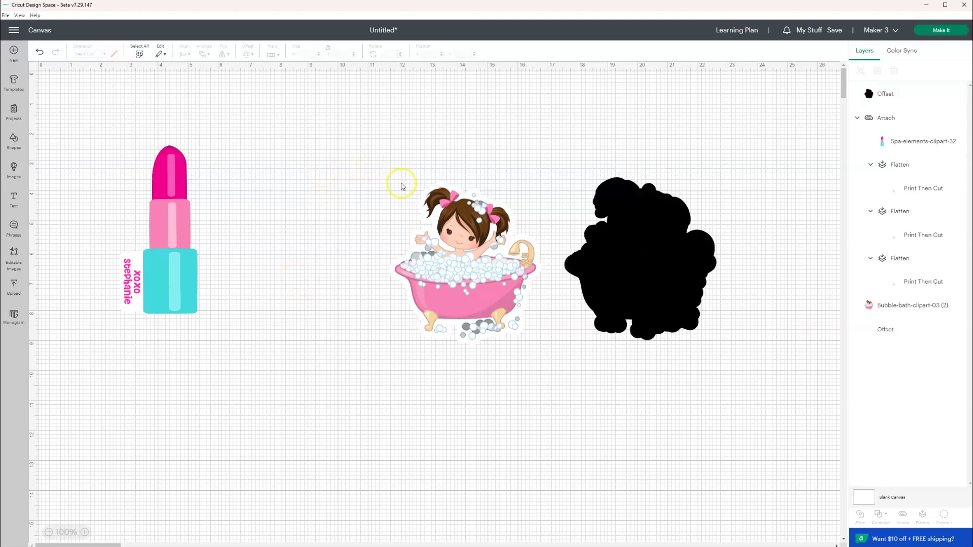
Step: Flatten the bubble bath girl image and its white offset into one print-then-cut image
left_click_drag(394, 165, 475, 310)
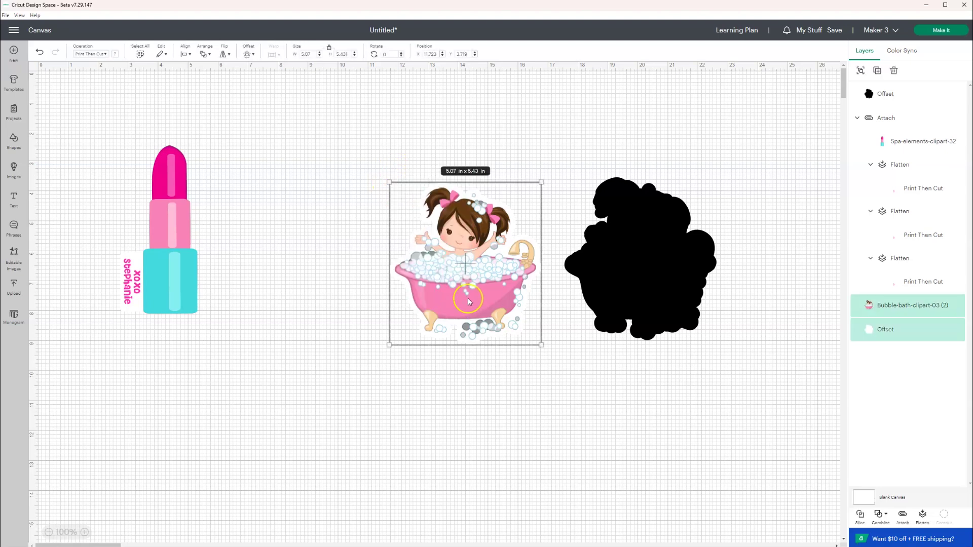
right_click(468, 298)
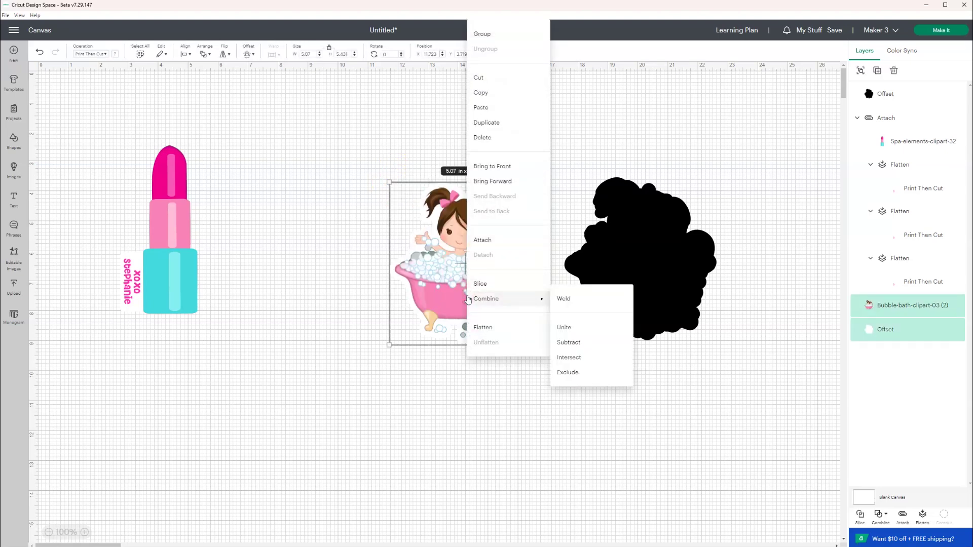
left_click(481, 329)
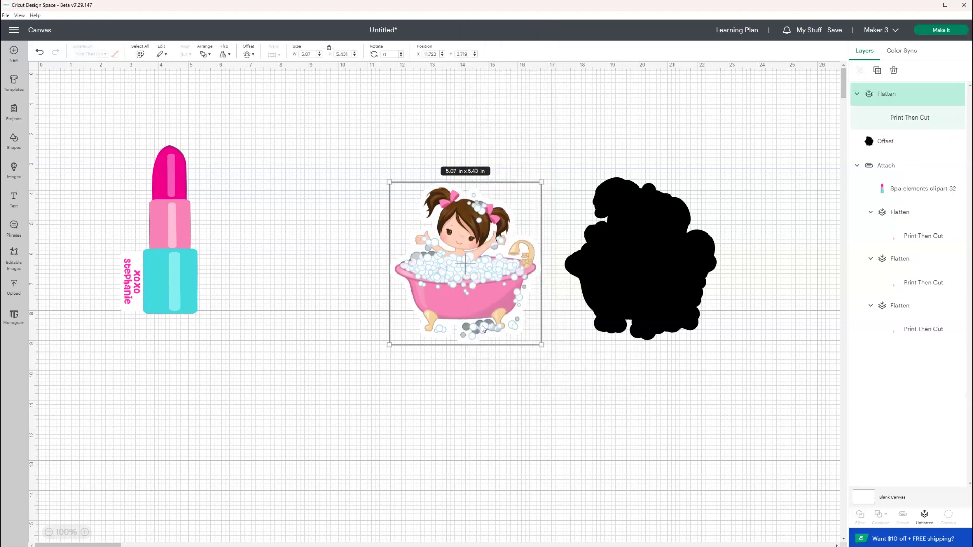
Step: Move the flattened bubble bath image slightly up and place the black offset below and to its right
left_click_drag(609, 279, 619, 308)
left_click_drag(436, 266, 437, 242)
left_click_drag(609, 294, 548, 352)
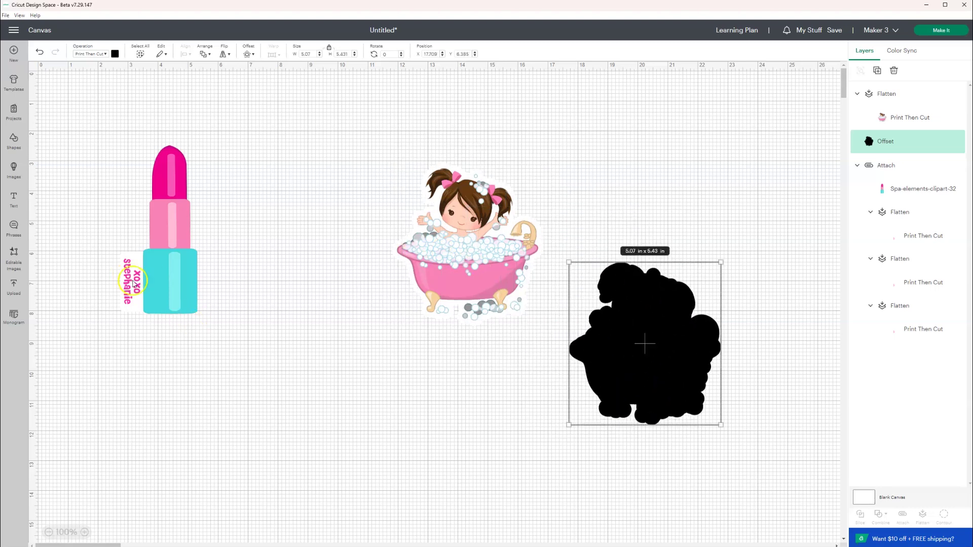
Step: Add a rounded square shape and form it into a small tilted tab on the black offset's lower-left edge
left_click(14, 142)
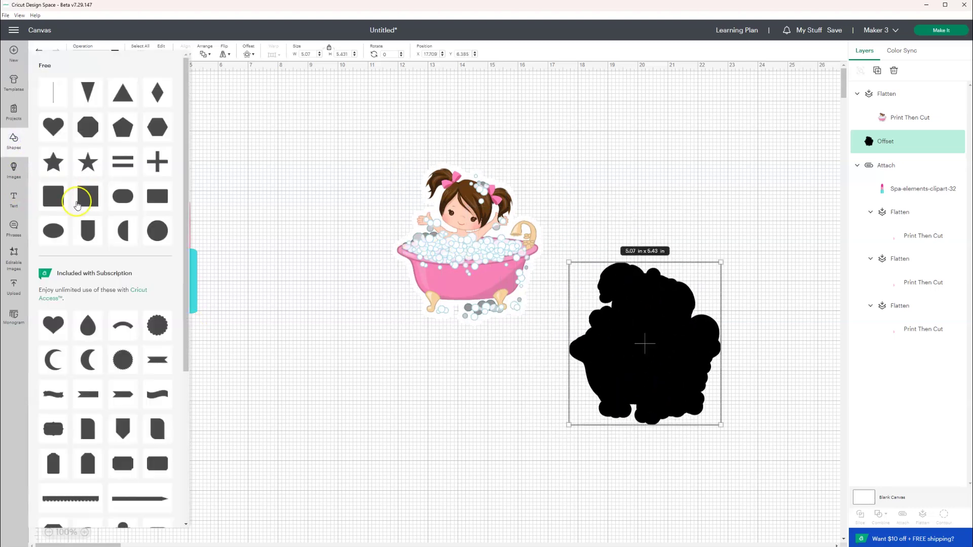
left_click(77, 200)
left_click_drag(175, 244, 591, 384)
left_click(423, 383)
Step: Bring the flattened bubble bath girl image to the front and place it directly over the black offset
left_click(450, 294)
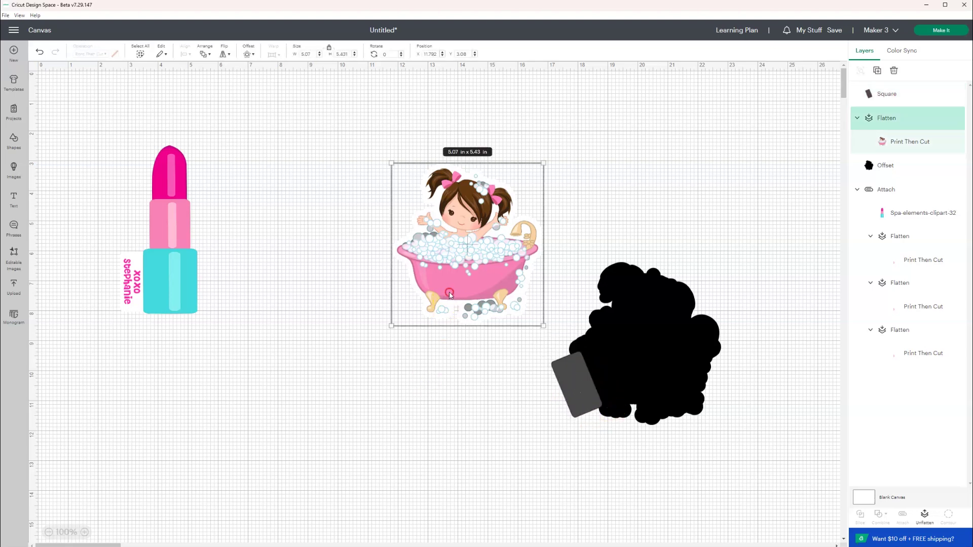
right_click(450, 294)
left_click(491, 165)
left_click_drag(472, 241, 644, 338)
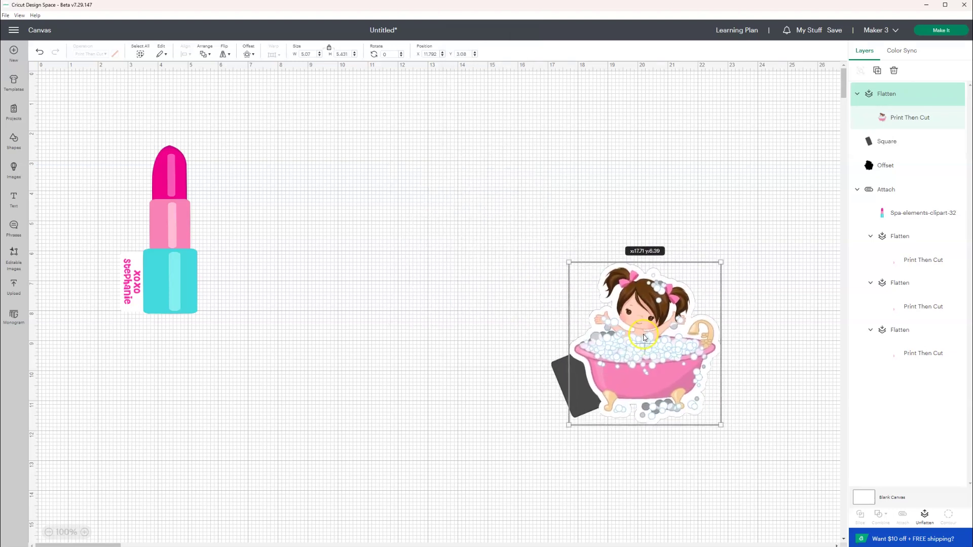
Step: Fine-tune the tilted tab's size and position so it extends from beneath the tub's lower-left edge
left_click(546, 390)
left_click(564, 397)
left_click_drag(601, 413, 599, 417)
left_click_drag(566, 355, 564, 356)
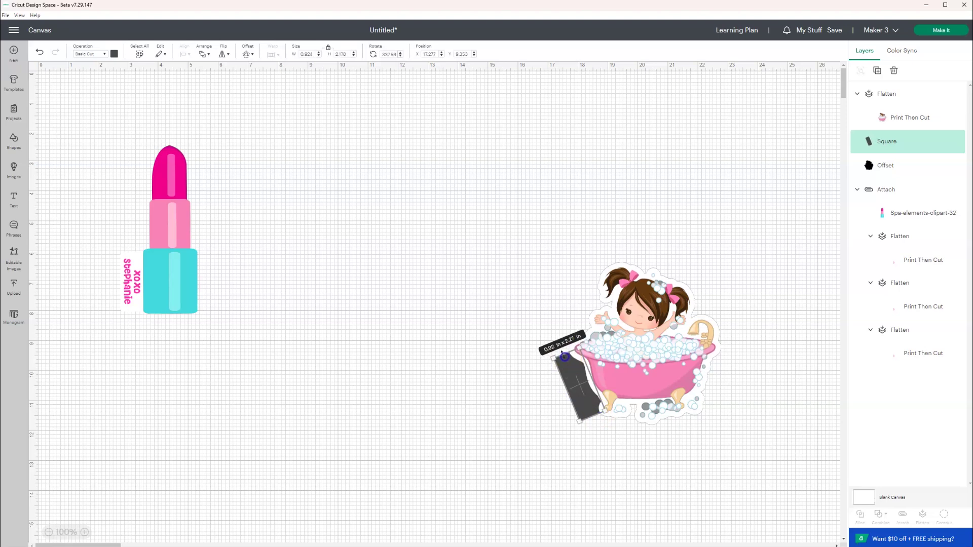
left_click(532, 404)
left_click(571, 392)
left_click_drag(581, 422, 583, 430)
left_click(510, 421)
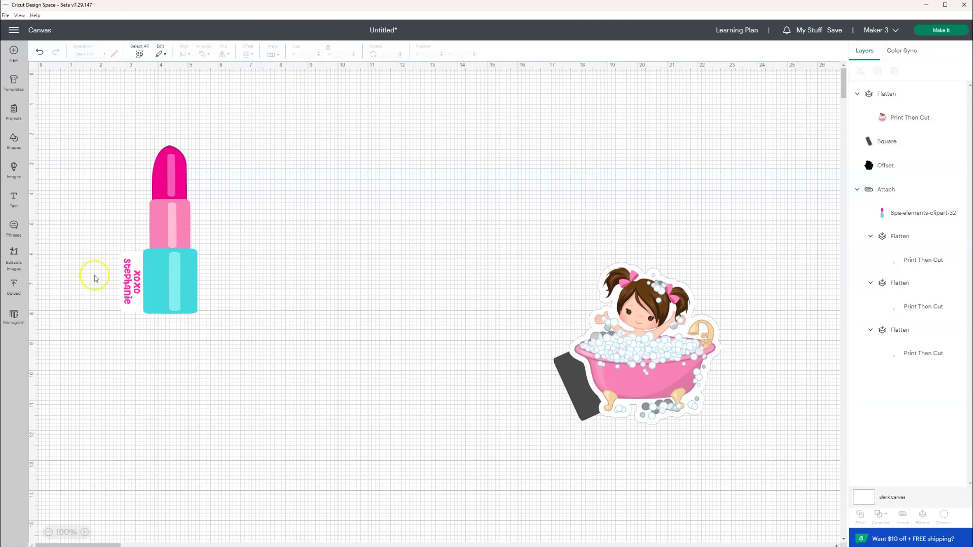
left_click(14, 199)
type("follow us")
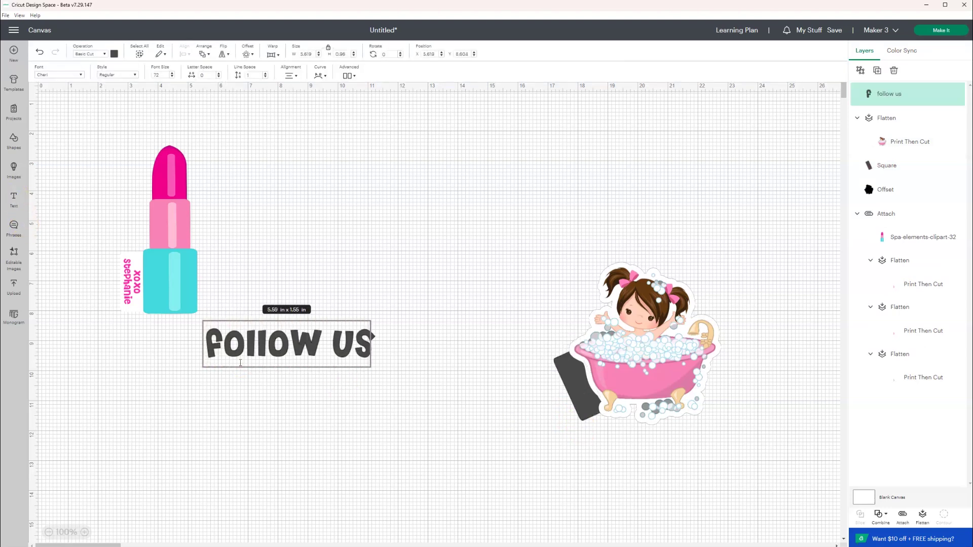
key("Return")
type("@prettypartyandcrafty")
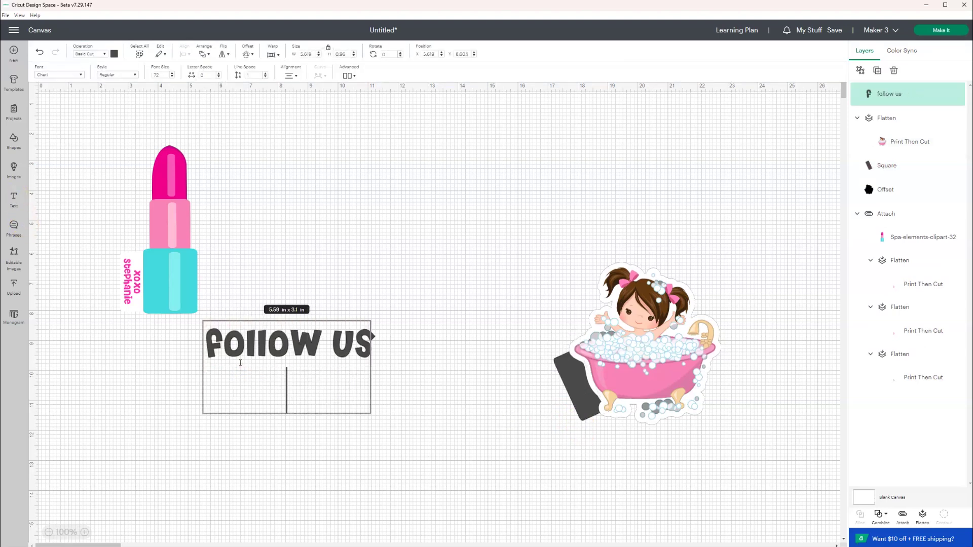
left_click(378, 328)
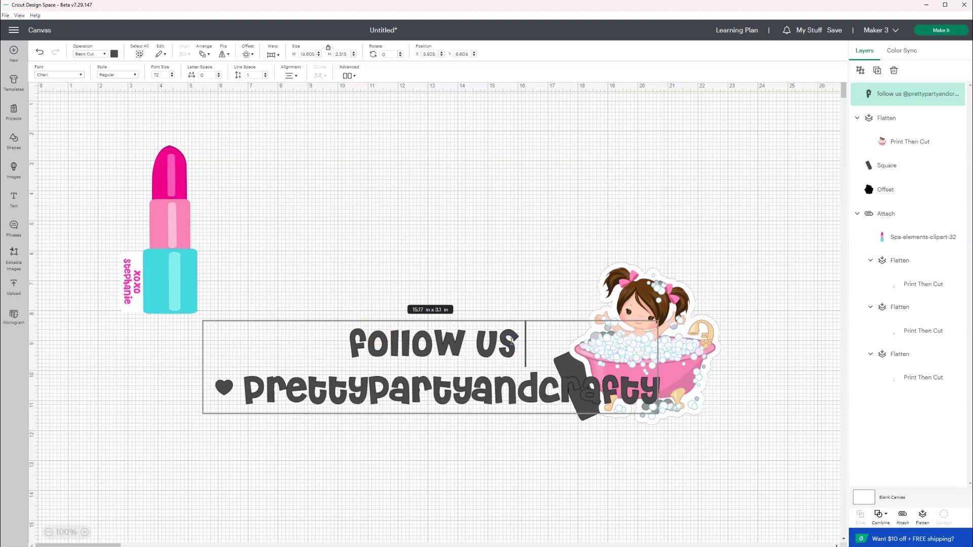
type("on insta")
Step: Try the Sunday and ARCO Typography fonts on the text, and apply the first font matching "bubb"
left_click(58, 74)
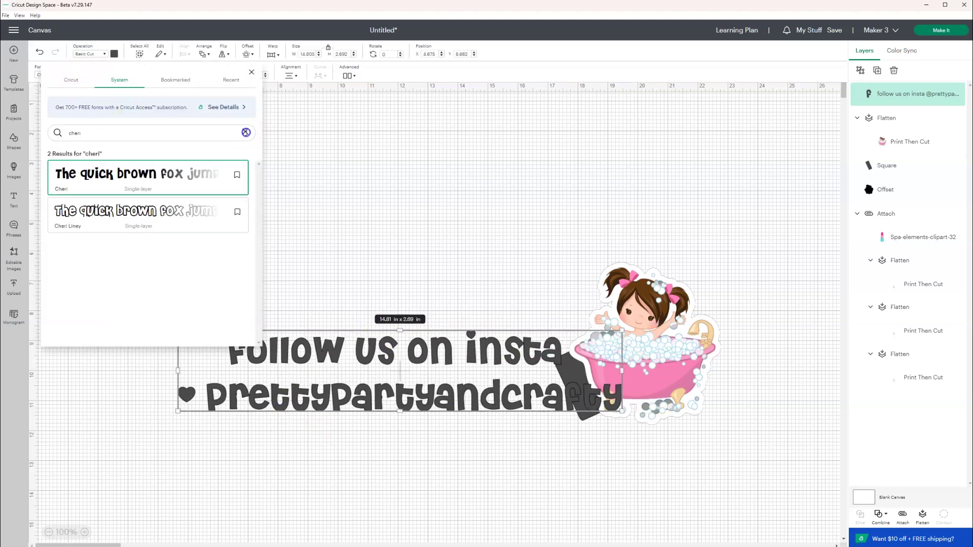
left_click(245, 133)
type("sunr")
type("da")
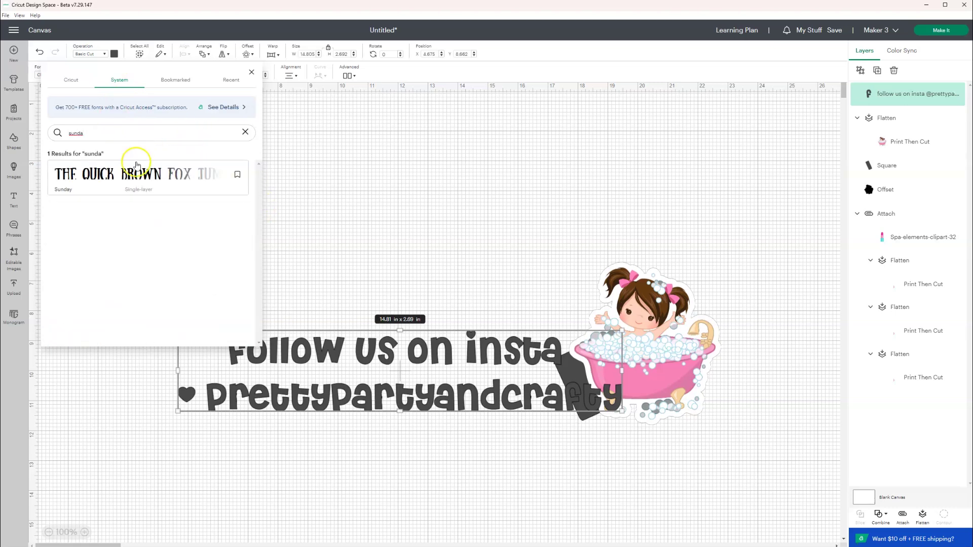
left_click(137, 172)
type("arco")
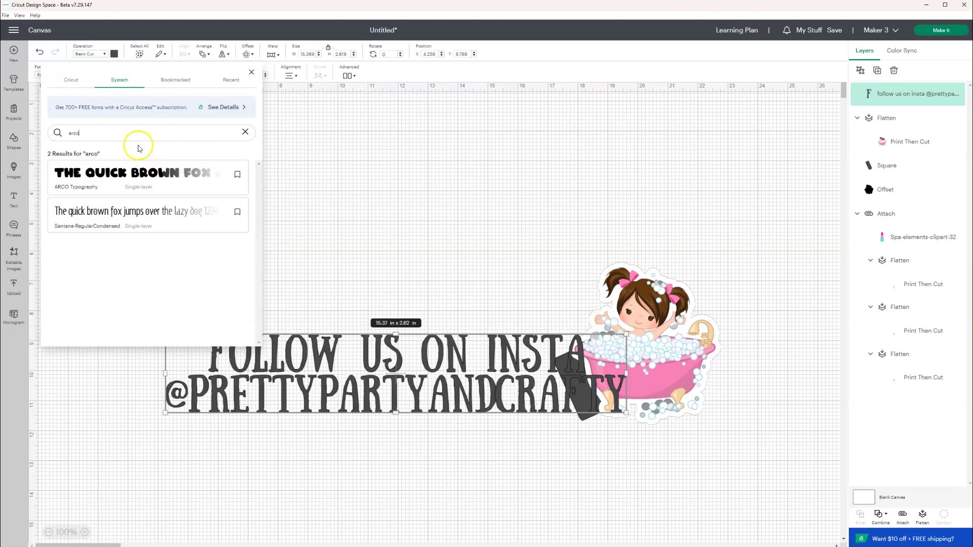
left_click(137, 174)
left_click(121, 133)
type("bubb")
left_click(137, 175)
Step: Shrink and rotate the text to fit along the tilted tab, and color it pink
left_click(536, 293)
left_click_drag(577, 340, 601, 423)
left_click_drag(565, 352, 597, 411)
left_click(114, 54)
left_click(133, 88)
left_click(522, 397)
Step: Move the girl image away from the backing and weld the tab to the black offset
left_click_drag(639, 330, 415, 213)
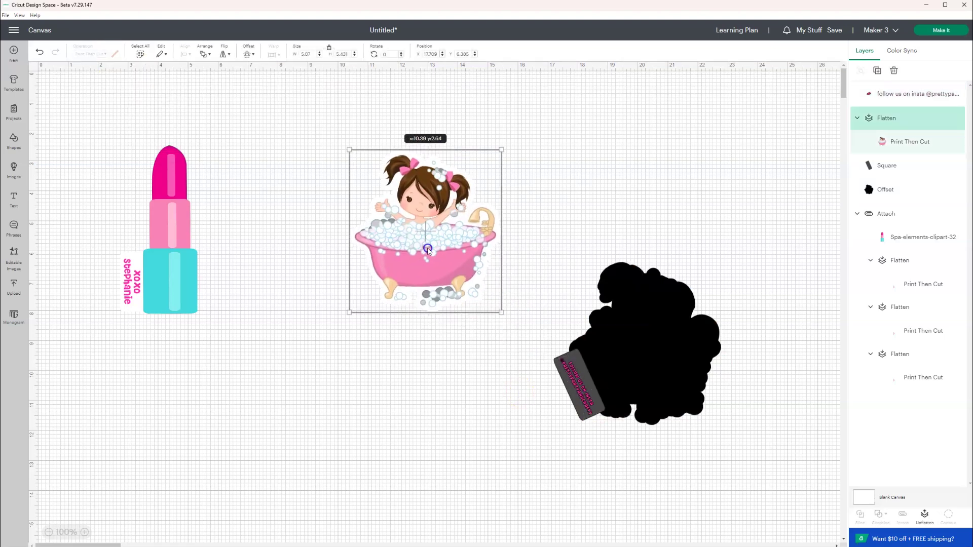
left_click(578, 351)
left_click(652, 288)
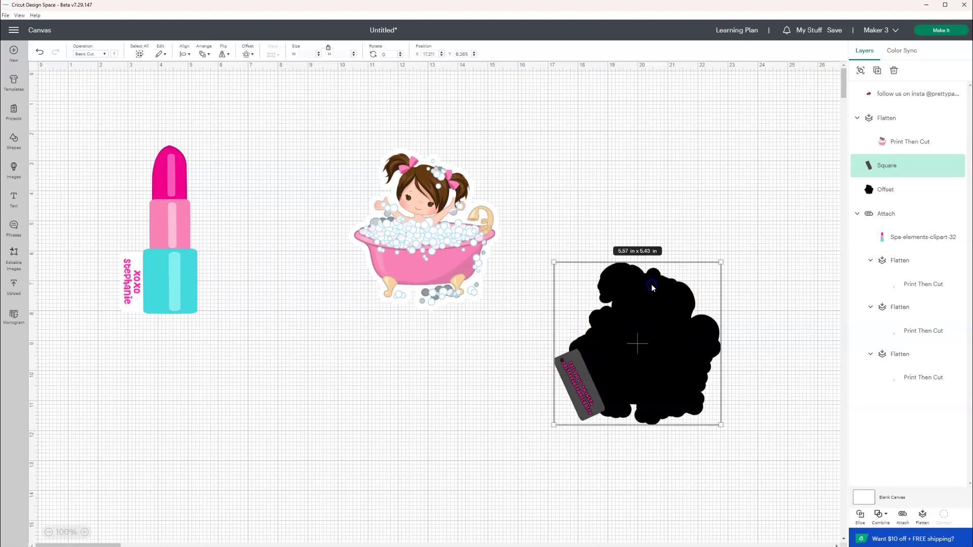
right_click(656, 289)
mouse_move(716, 300)
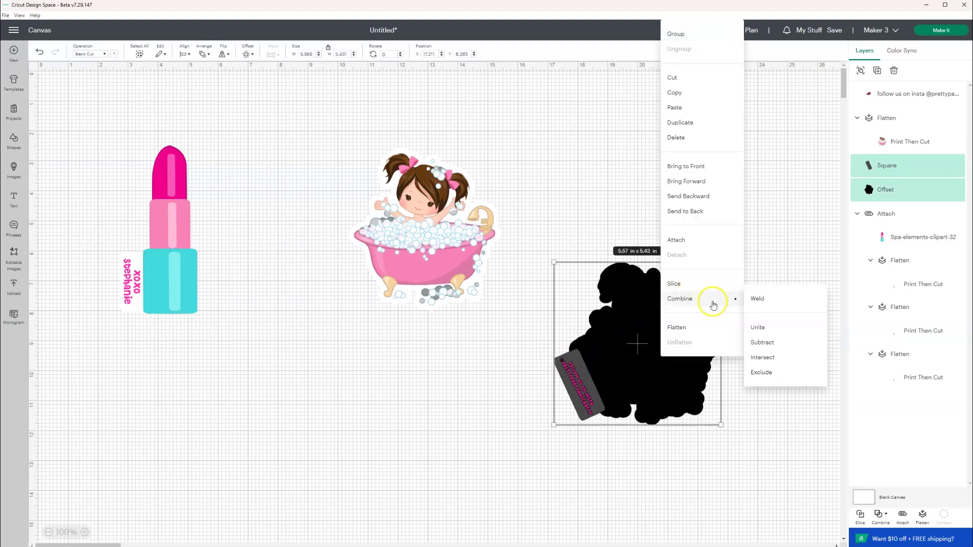
left_click(757, 299)
Step: Send the welded backing behind the pink text and recolor the backing white
right_click(685, 311)
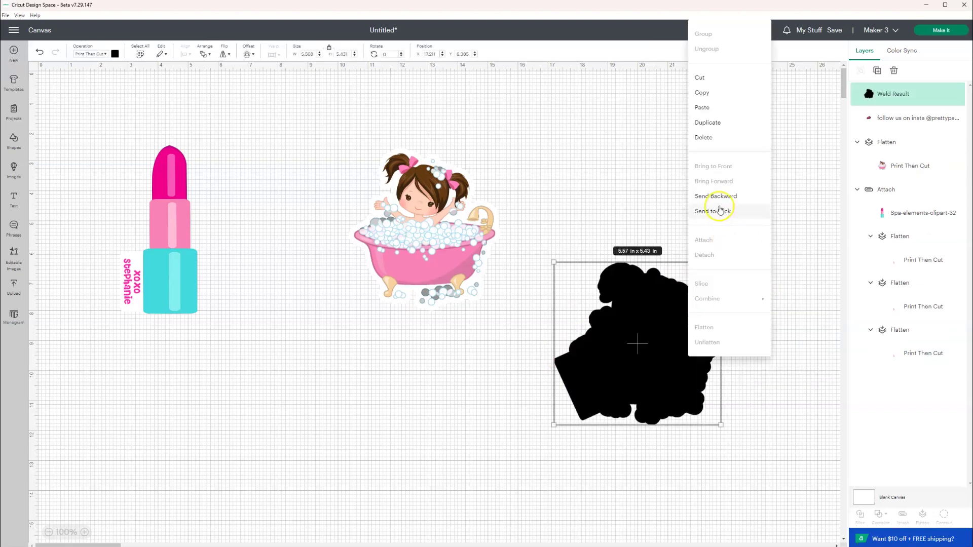
left_click(721, 210)
left_click_drag(482, 402, 665, 358)
left_click(650, 355)
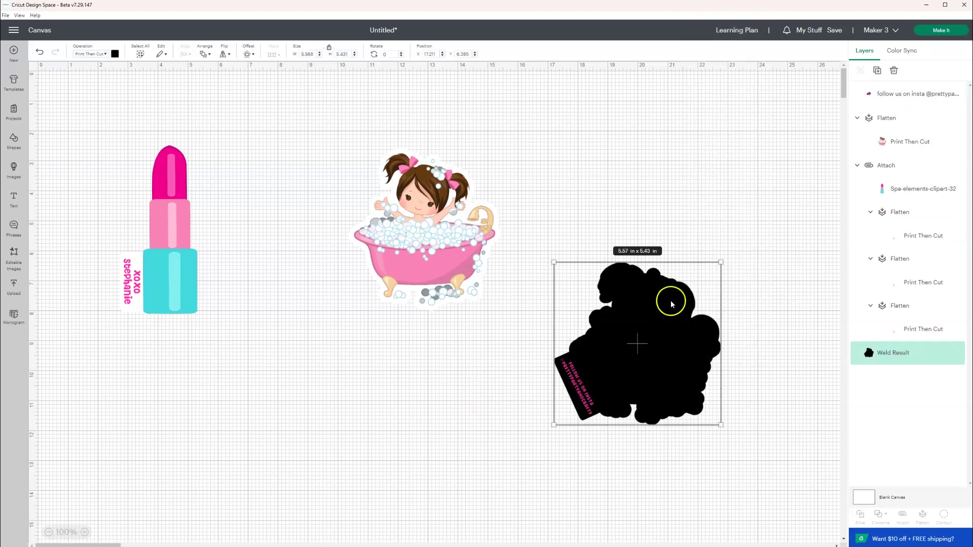
left_click(115, 54)
left_click(136, 105)
Step: Flatten the pink text and white welded backing into one print-then-cut image and move it up
left_click_drag(619, 476, 547, 285)
right_click(623, 343)
left_click(622, 328)
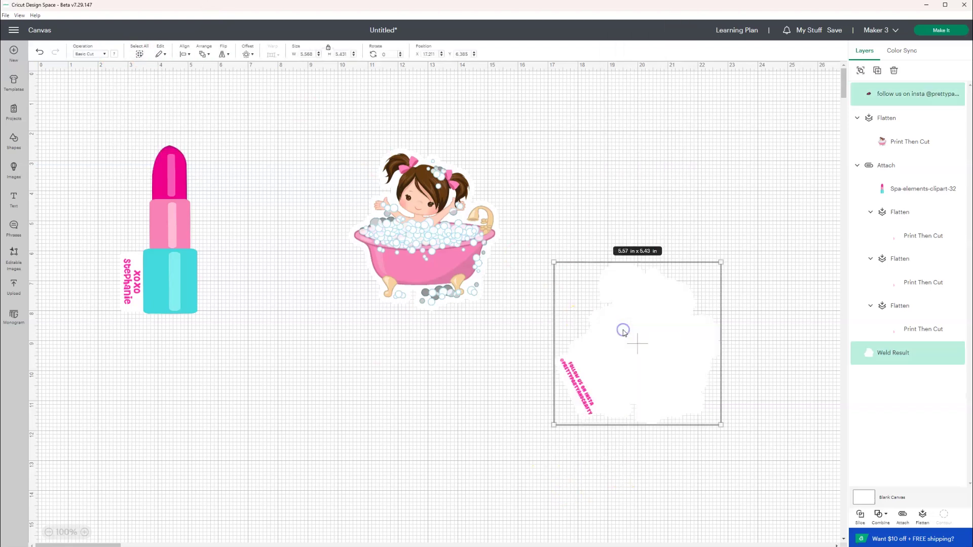
left_click_drag(654, 391, 245, 278)
left_click_drag(648, 291, 694, 281)
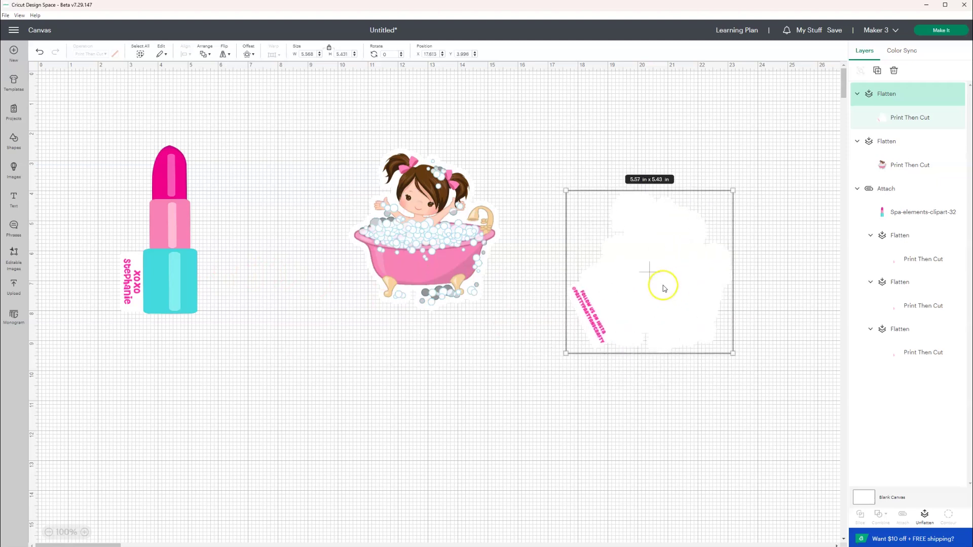
Step: Make two copies of the flattened text backing and place them over the original
right_click(638, 314)
left_click(658, 125)
right_click(606, 304)
left_click(326, 308)
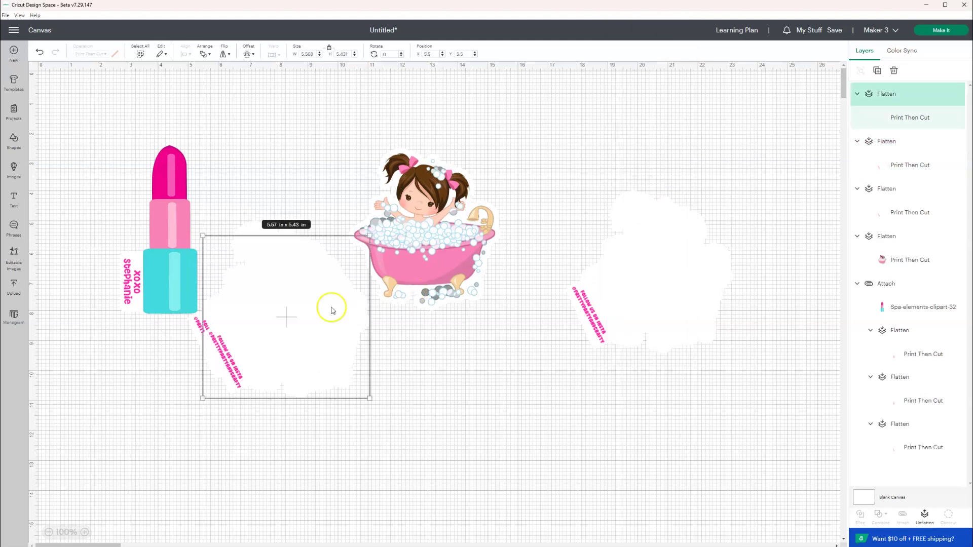
left_click_drag(251, 338, 659, 325)
Step: Shift the bubble bath girl image slightly and bring it in front of all the backings
mouse_move(388, 229)
left_mouse_down()
mouse_move(443, 231)
mouse_move(376, 231)
left_mouse_up()
right_click(440, 296)
left_click(481, 170)
Step: Align the girl image and its three backings to the top and right, and attach them
left_click_drag(406, 126, 745, 348)
right_click(659, 306)
left_click(495, 127)
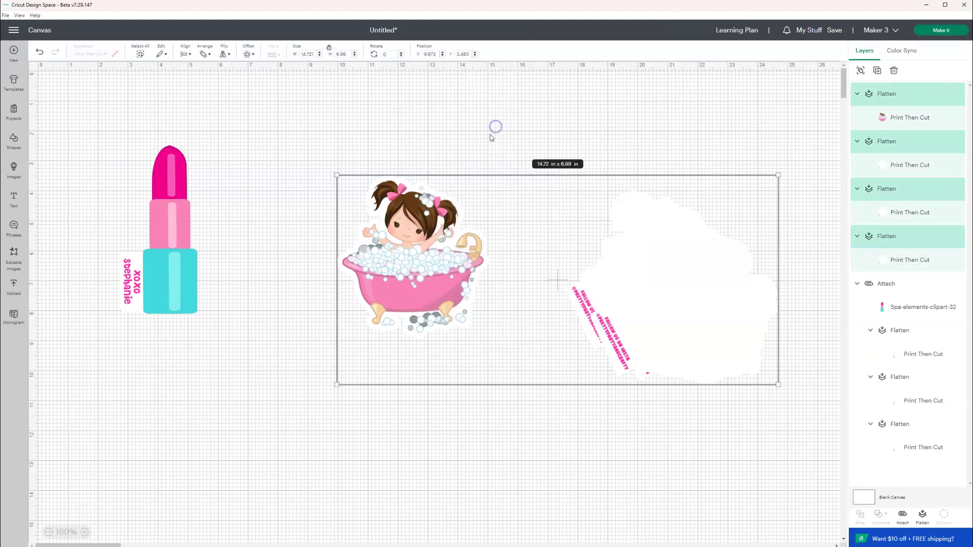
left_click(191, 55)
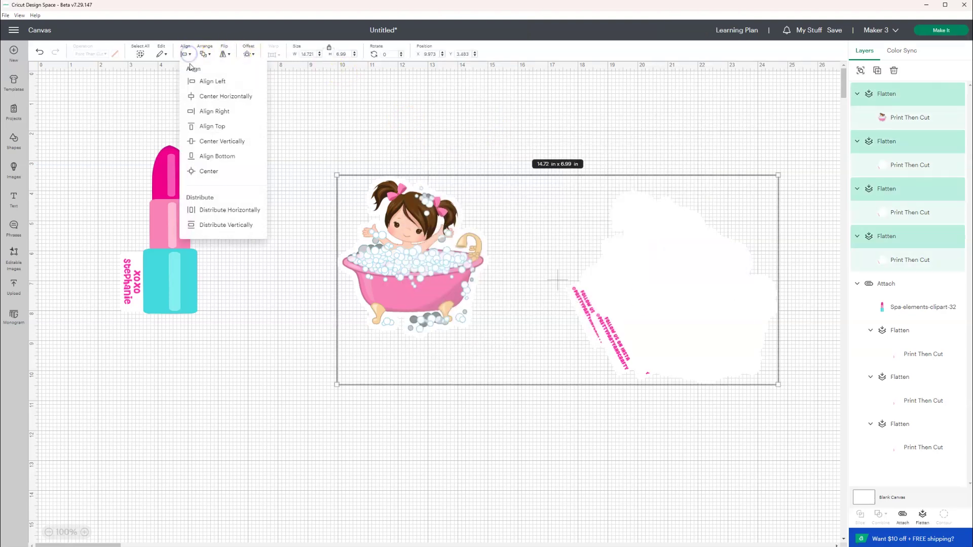
left_click(218, 126)
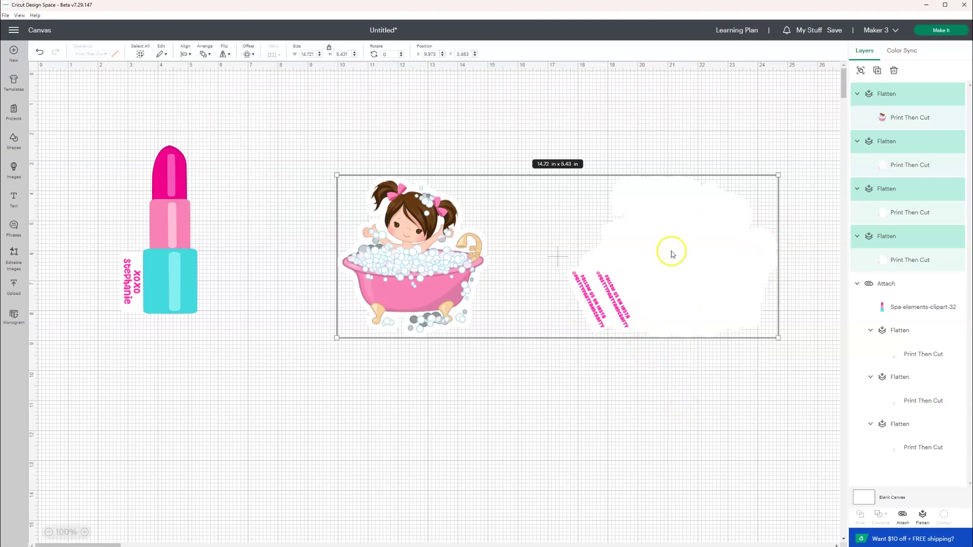
left_click(189, 54)
left_click(223, 109)
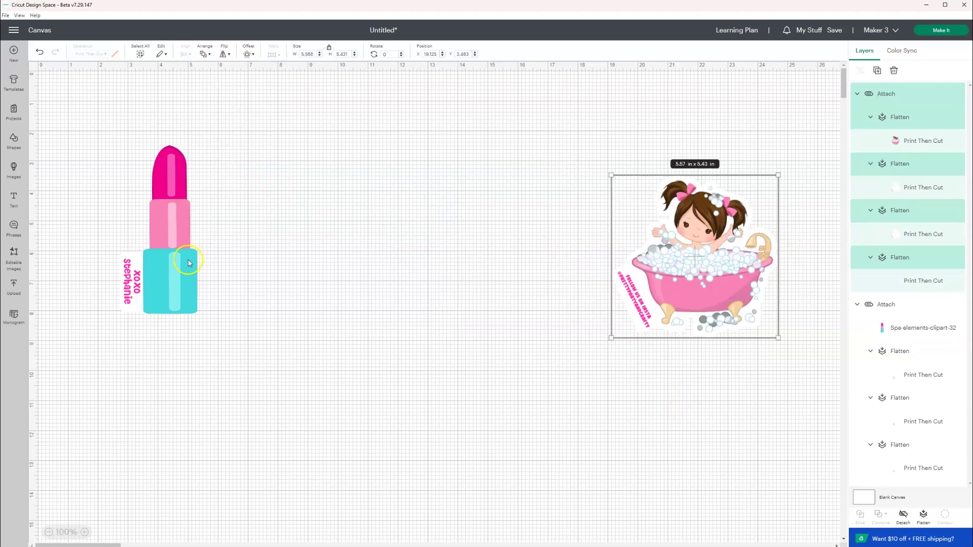
Step: Arrange the lipstick and the bubble bath girl side by side and scale the pair down slightly
left_click_drag(391, 217, 410, 209)
left_click_drag(517, 254, 519, 254)
left_click(395, 253)
left_click(522, 243, "shift")
left_click_drag(599, 169, 565, 162)
left_click(313, 198)
Step: Duplicate the lipstick and bubble bath girl together and place the copies directly below the originals
key("ctrl+a")
right_click(421, 215)
left_click(439, 316)
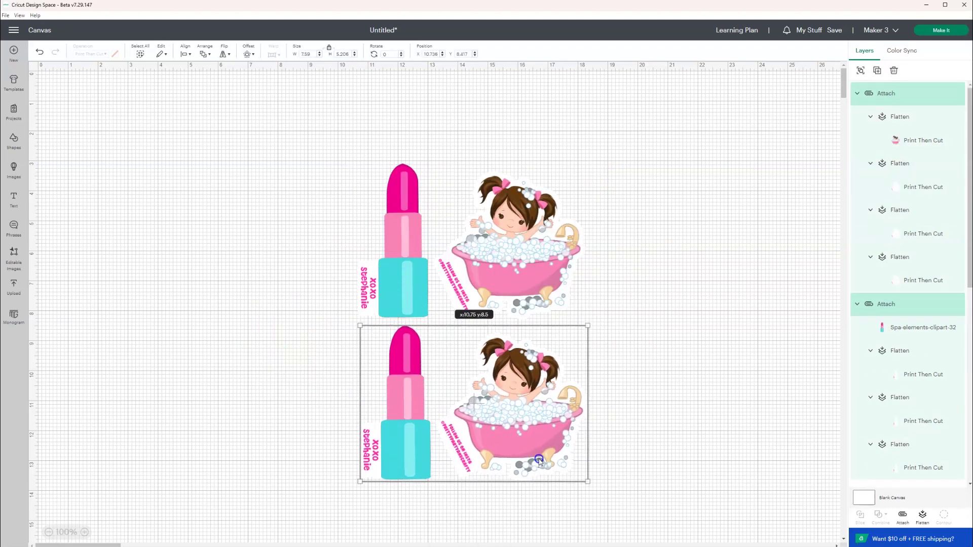
right_click(630, 313)
left_click(630, 313)
Step: Shrink the copied pair and rearrange it compactly below the originals, with the girl left of the lipstick, for printing
left_click_drag(588, 481, 558, 439)
left_click(632, 434)
left_click_drag(408, 370, 569, 235)
left_click_drag(481, 253, 373, 398)
left_click_drag(555, 244, 480, 245)
left_click_drag(553, 433, 523, 401)
key("ctrl+z")
left_click(368, 239)
left_click_drag(390, 300, 375, 294)
left_click(396, 299)
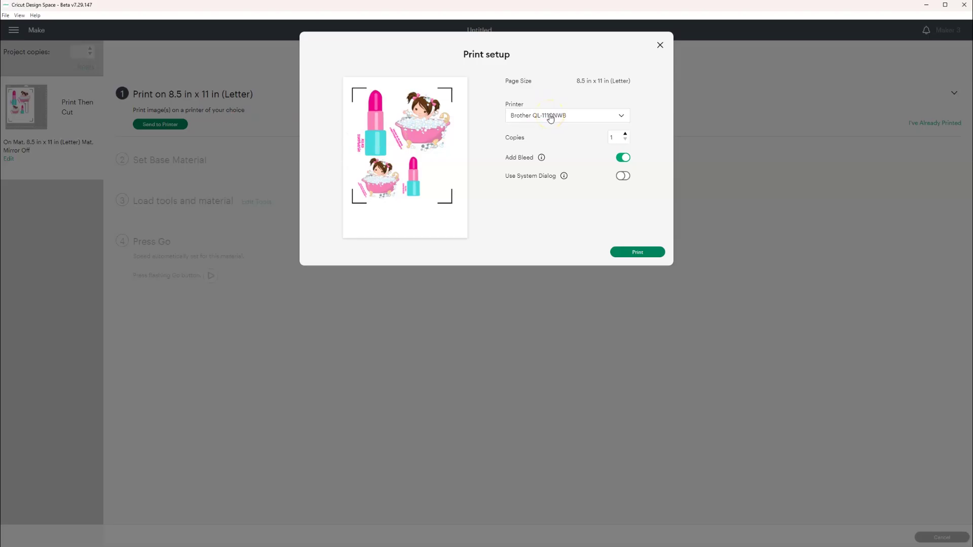
Step: Choose the ET-8500 Series(Network) printer, enable the system print dialog, and start the print
left_click(550, 116)
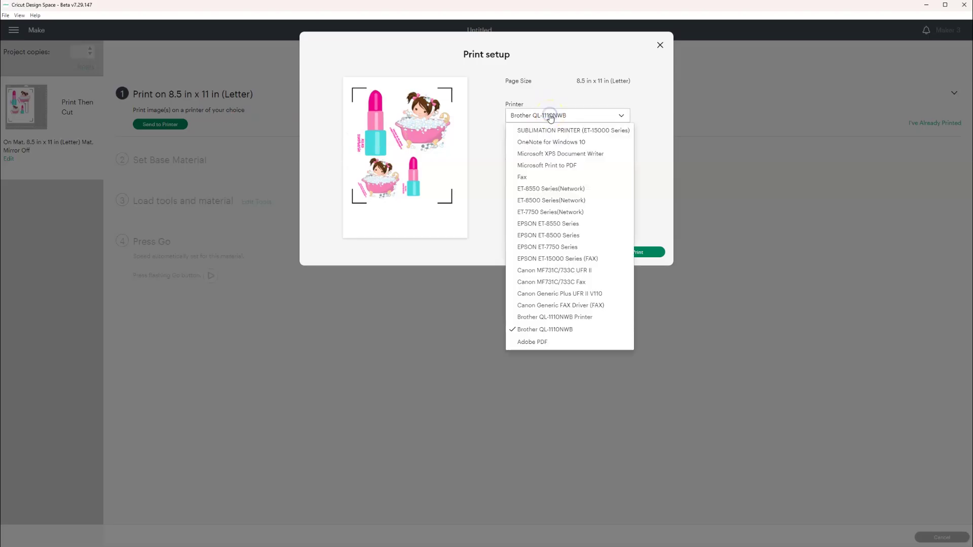
left_click(567, 201)
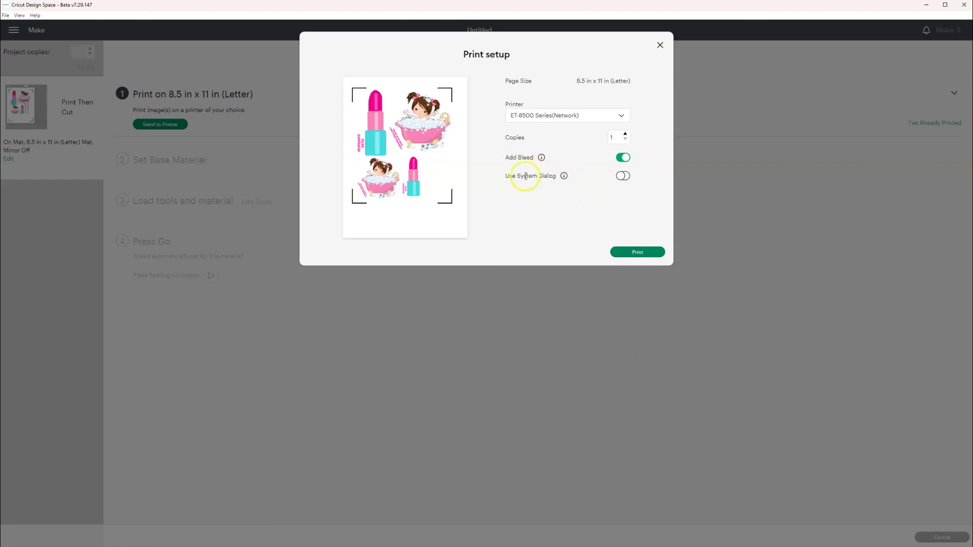
left_click(623, 178)
left_click(637, 253)
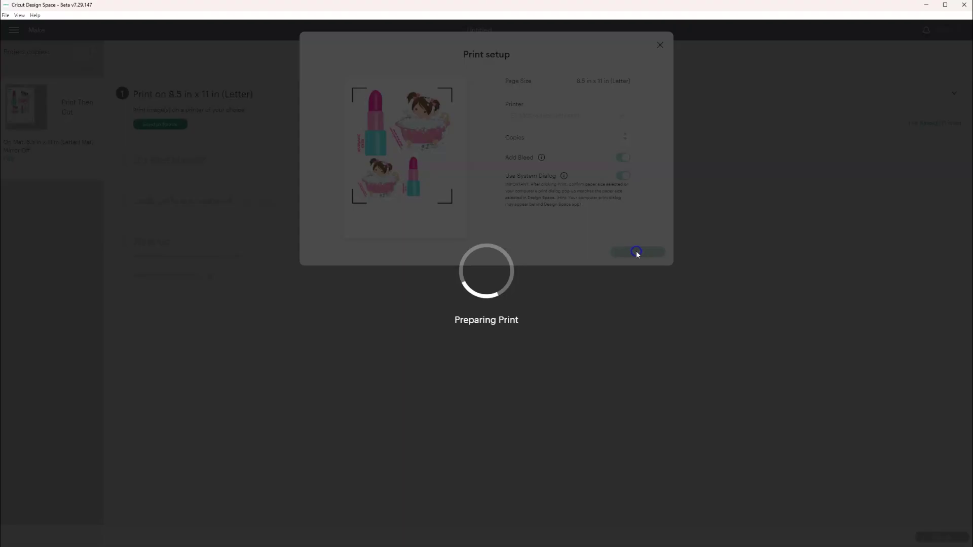
Step: Set the printing preferences to Rear Paper Feeder, Letter size, Presentation Paper Matte and High quality, and print
left_click(147, 48)
left_click(168, 83)
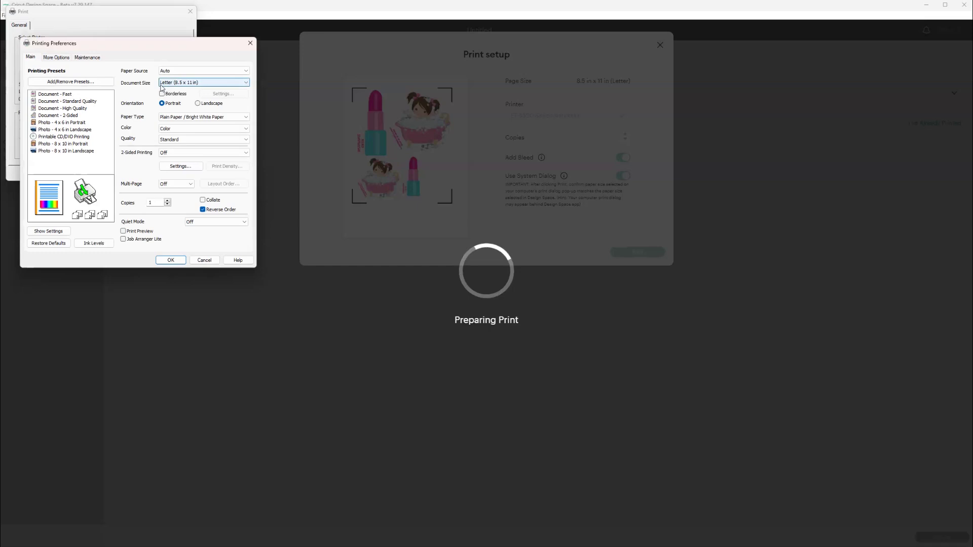
left_click(172, 71)
left_click(175, 77)
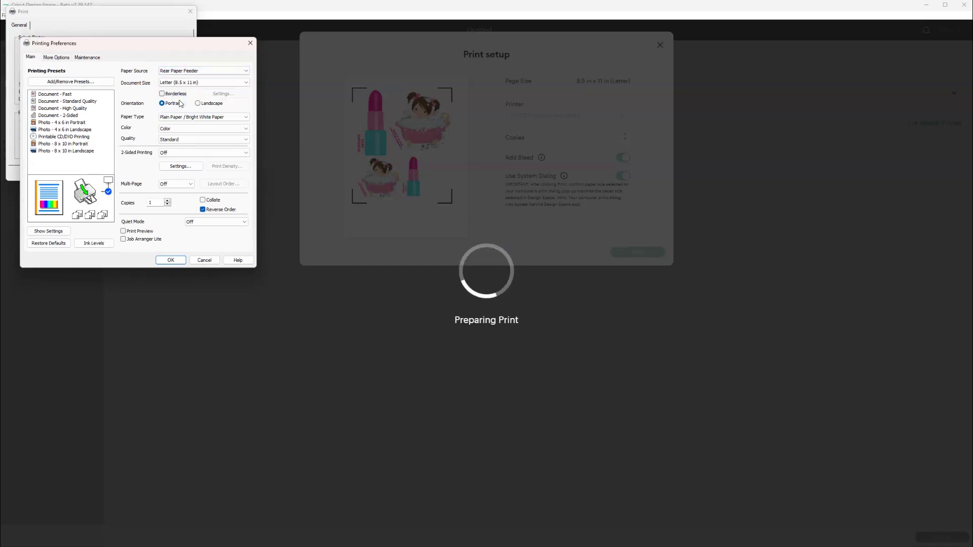
left_click(174, 118)
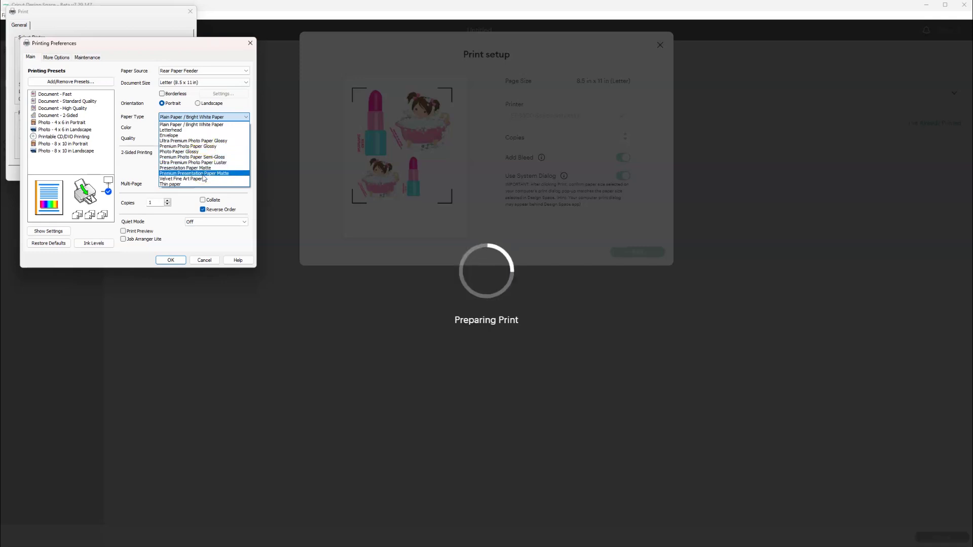
left_click(198, 167)
left_click(184, 140)
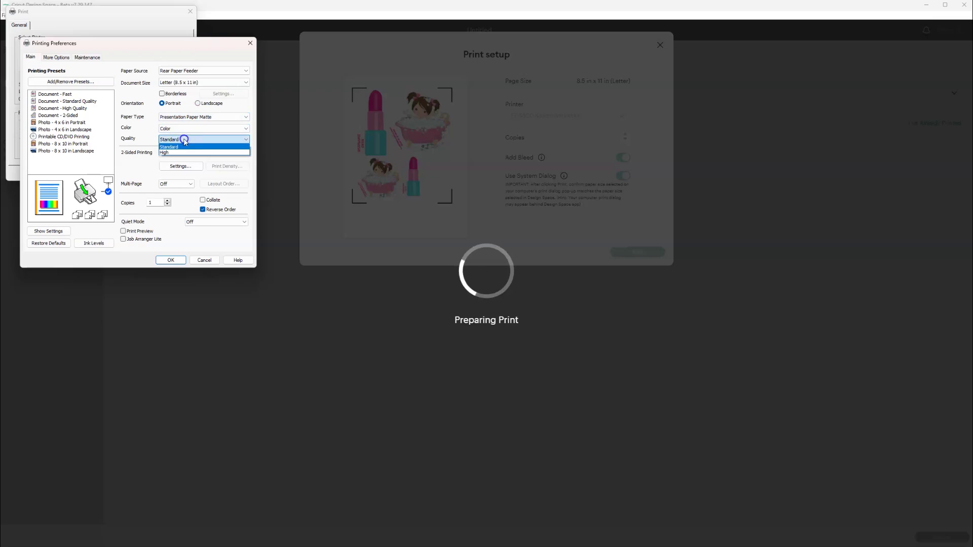
left_click(186, 152)
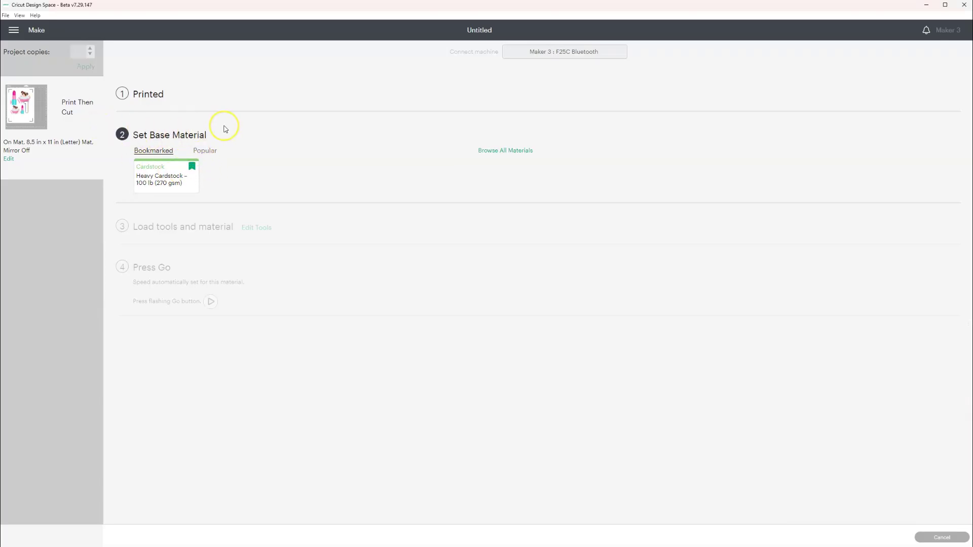
Step: Set the base material to Stencil Vinyl from the full list of compatible materials
left_click(513, 151)
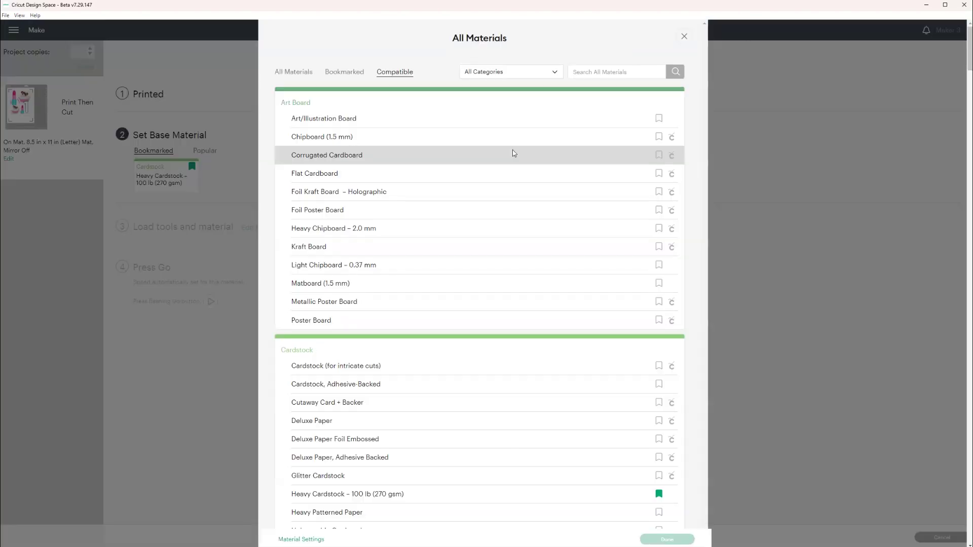
scroll(679, 153, "down", 15)
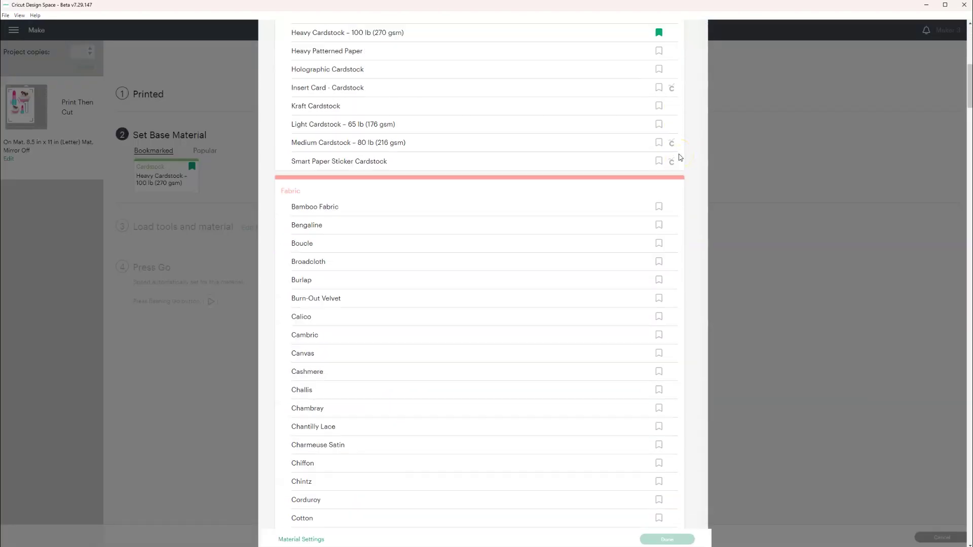
scroll(680, 157, "down", 20)
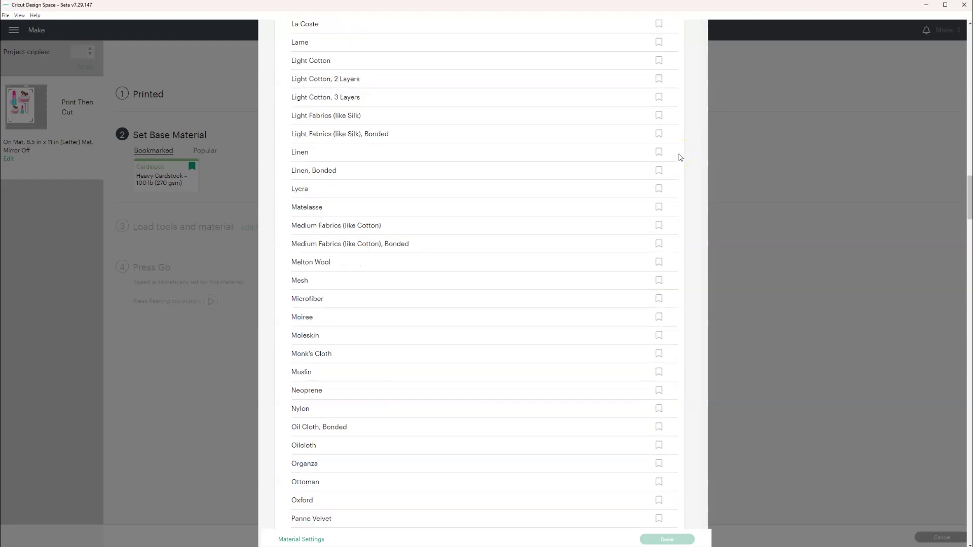
scroll(680, 157, "down", 20)
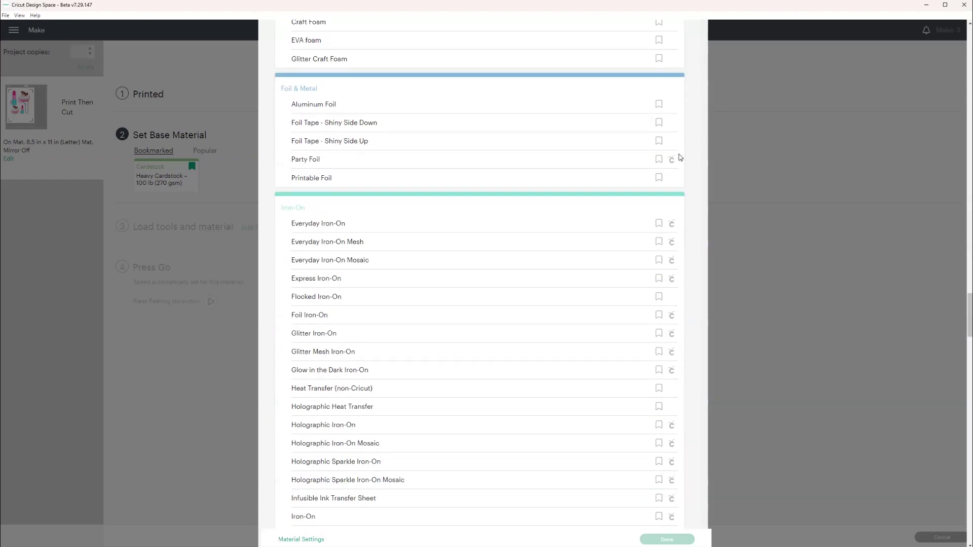
scroll(680, 157, "down", 20)
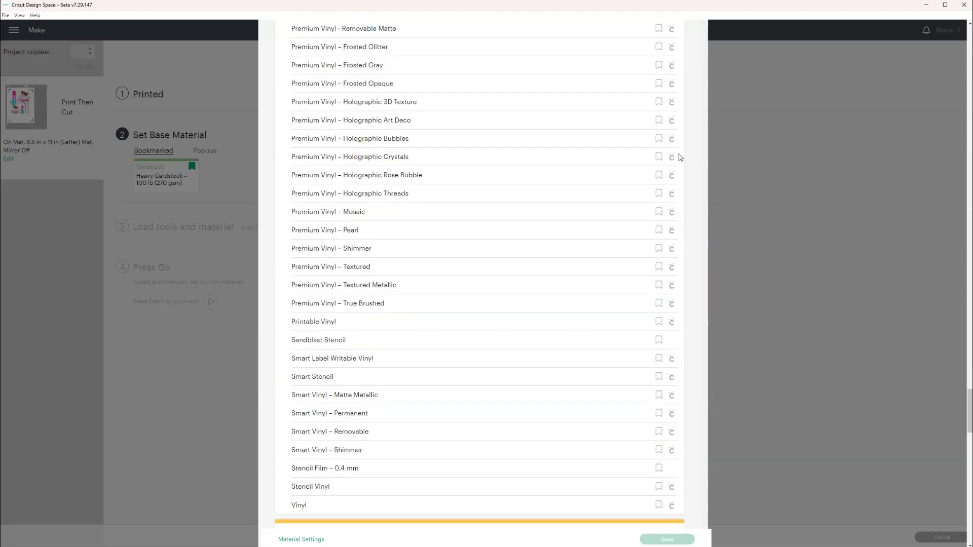
left_click(634, 217)
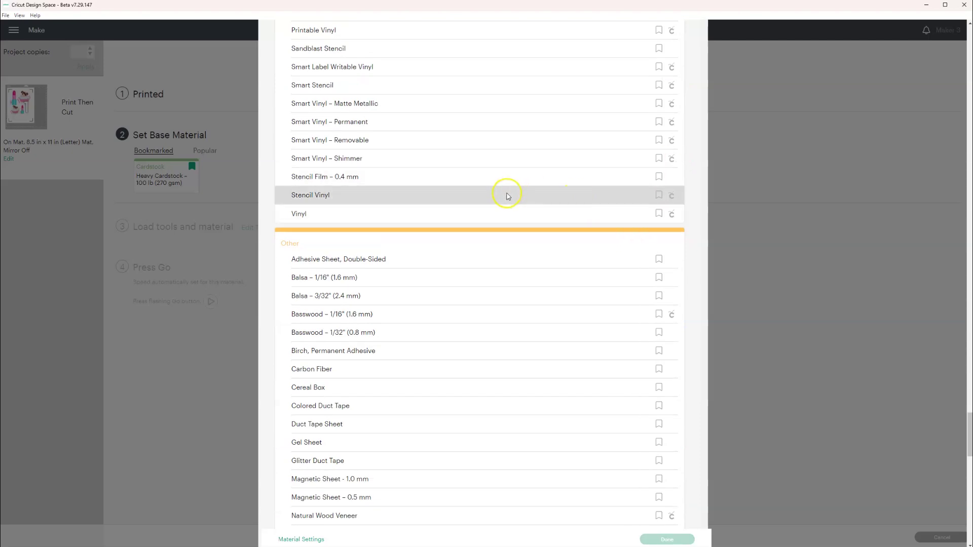
left_click(713, 497)
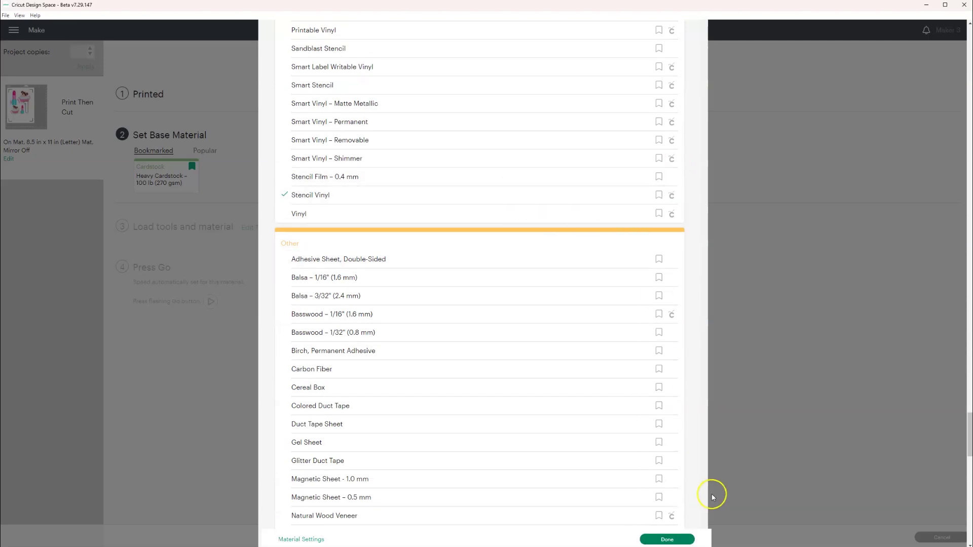
left_click(668, 539)
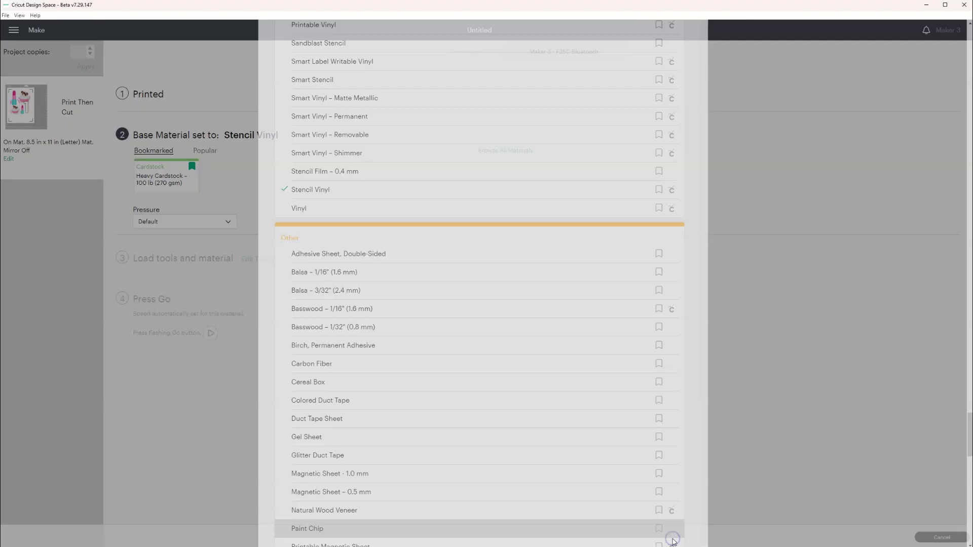